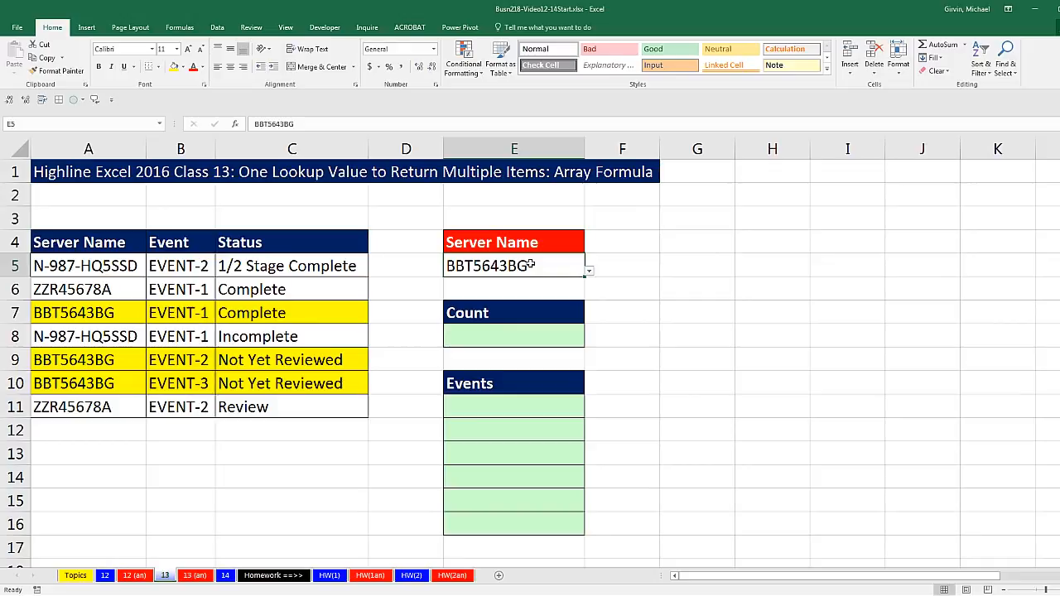
Examine the Server Name column, the three BBT5643BG entries and their corresponding events in the table.
drag(130, 264, 136, 405)
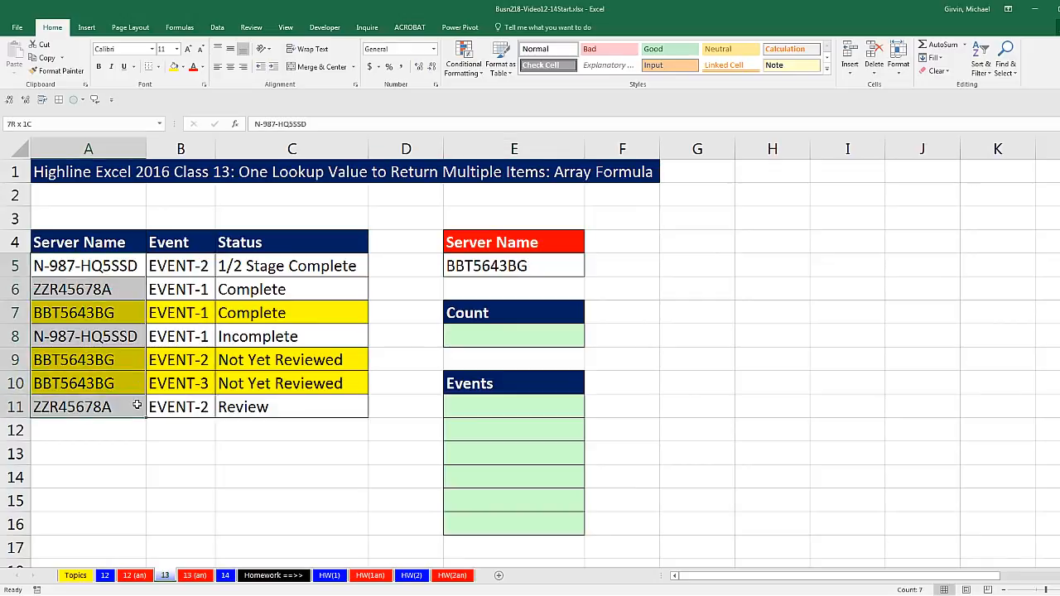
click(120, 313)
ctrl+click(109, 356)
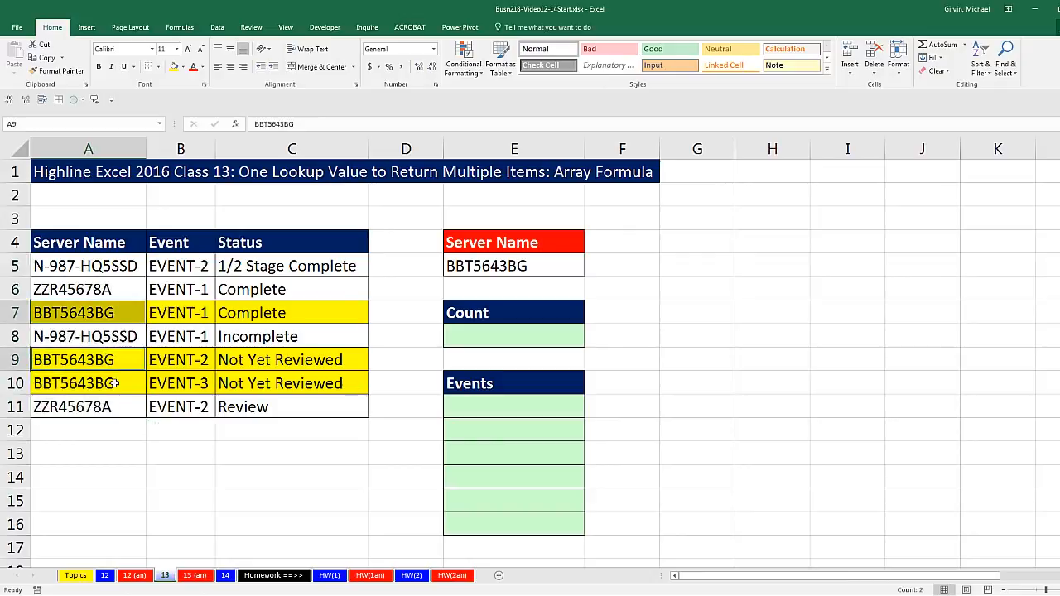
ctrl+click(114, 383)
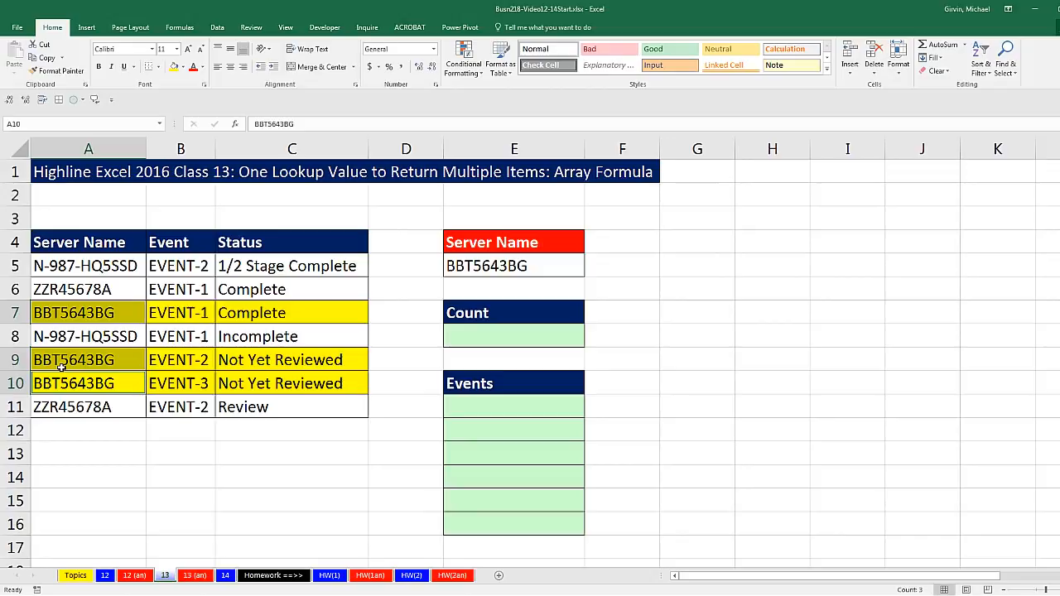
click(183, 313)
ctrl+click(189, 363)
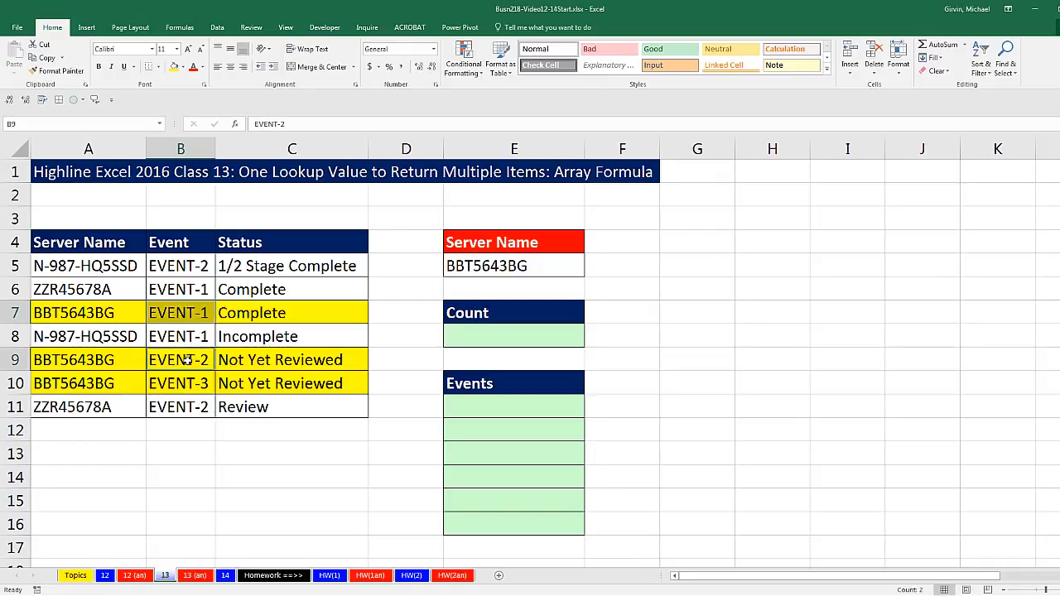
ctrl+click(190, 389)
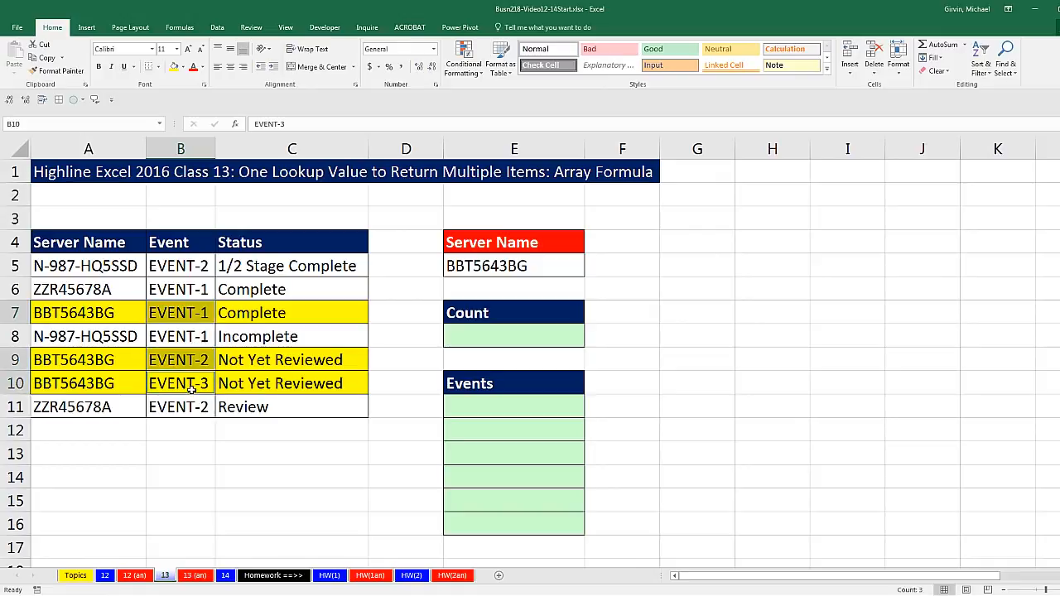
Switch the lookup server name in E5 to ZZR45678A, then back to BBT5643BG.
click(541, 264)
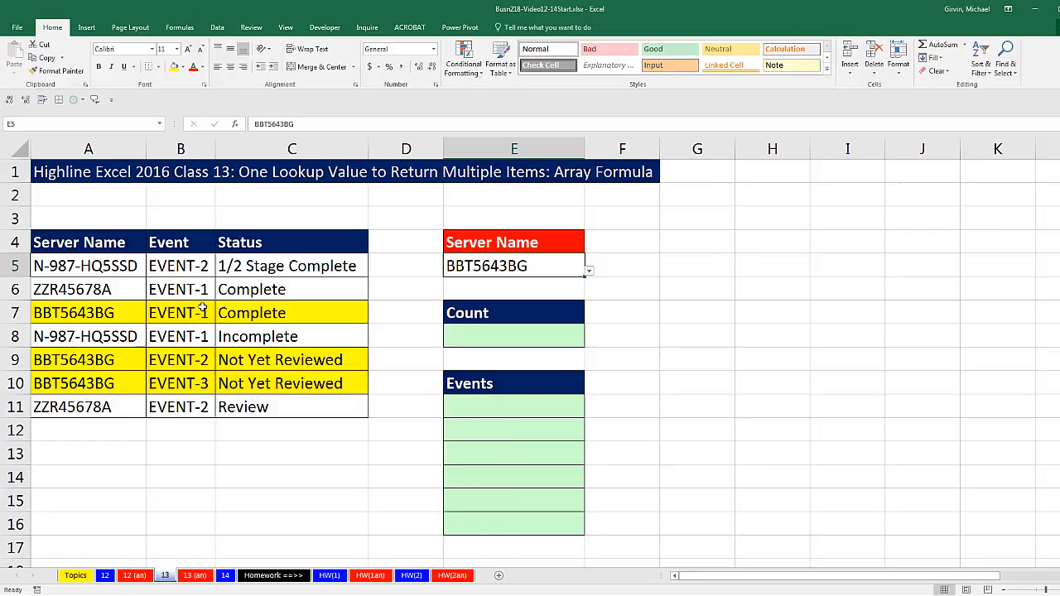
click(590, 272)
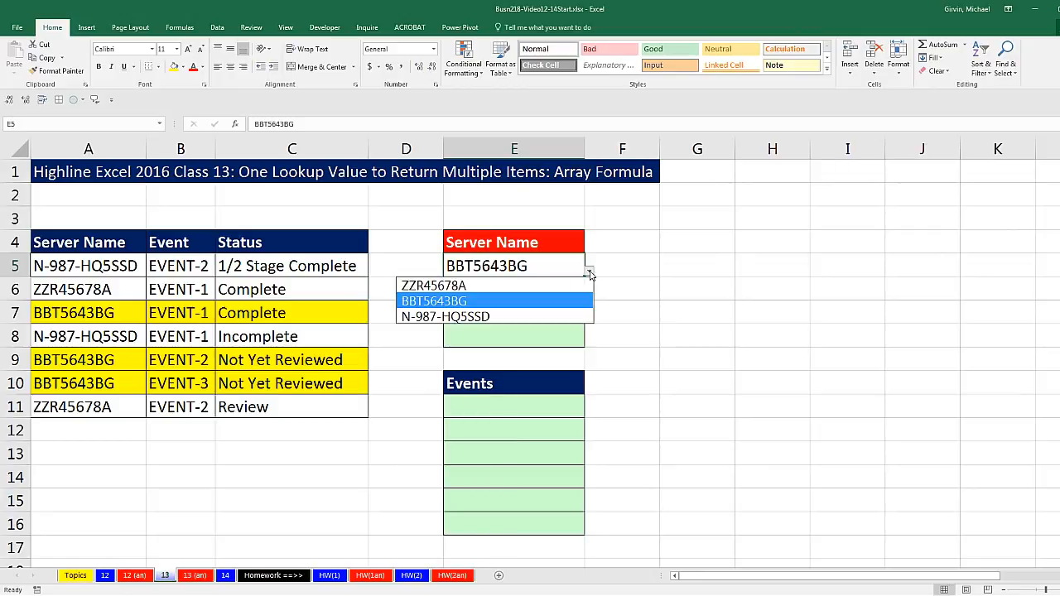
click(573, 284)
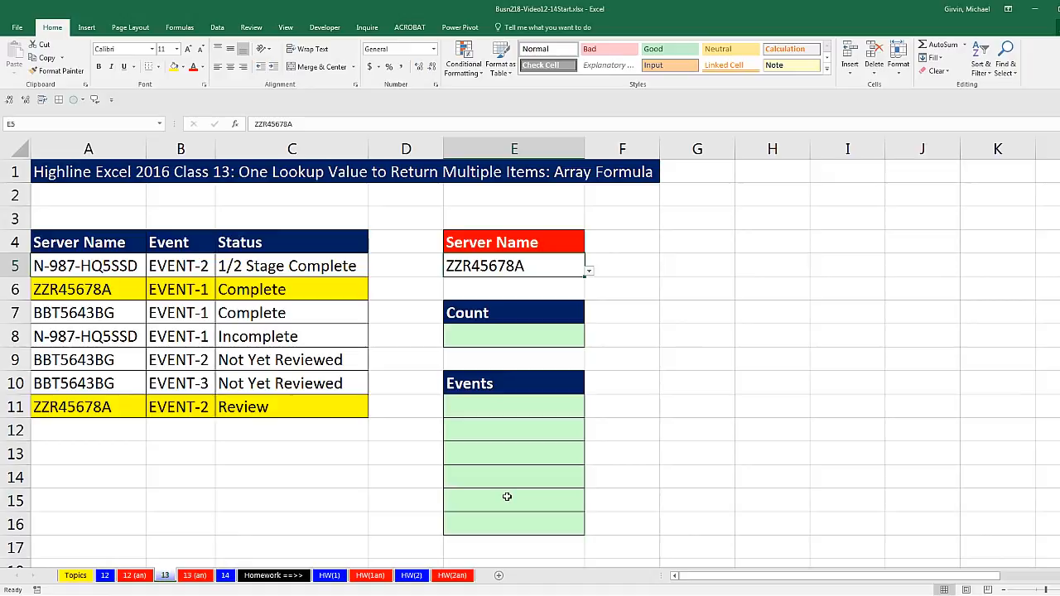
click(588, 271)
click(563, 302)
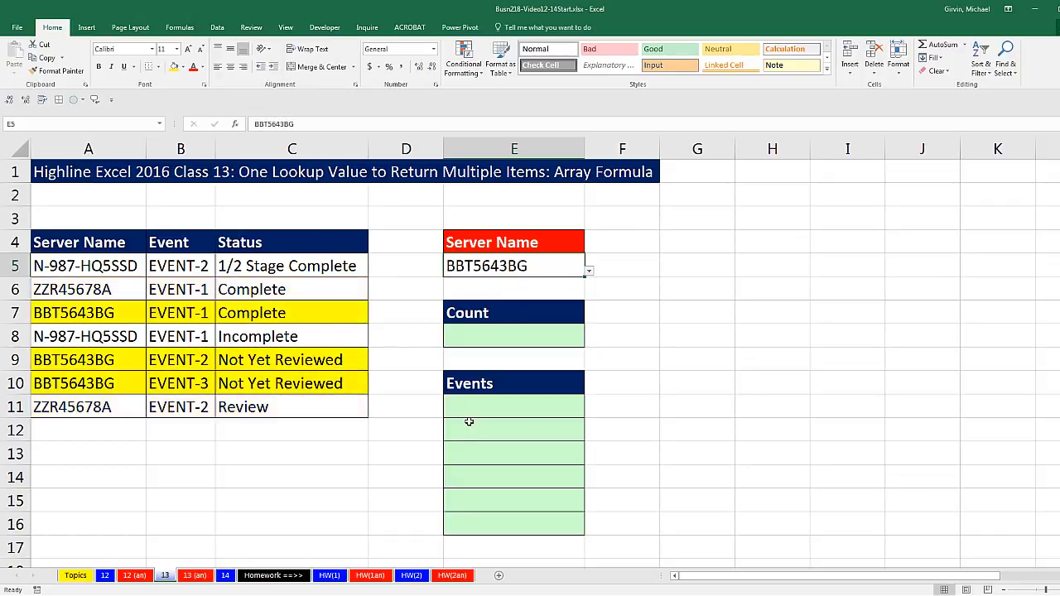
Review the events and server names in the BBT5643BG rows and the first cell of the Events area.
click(184, 313)
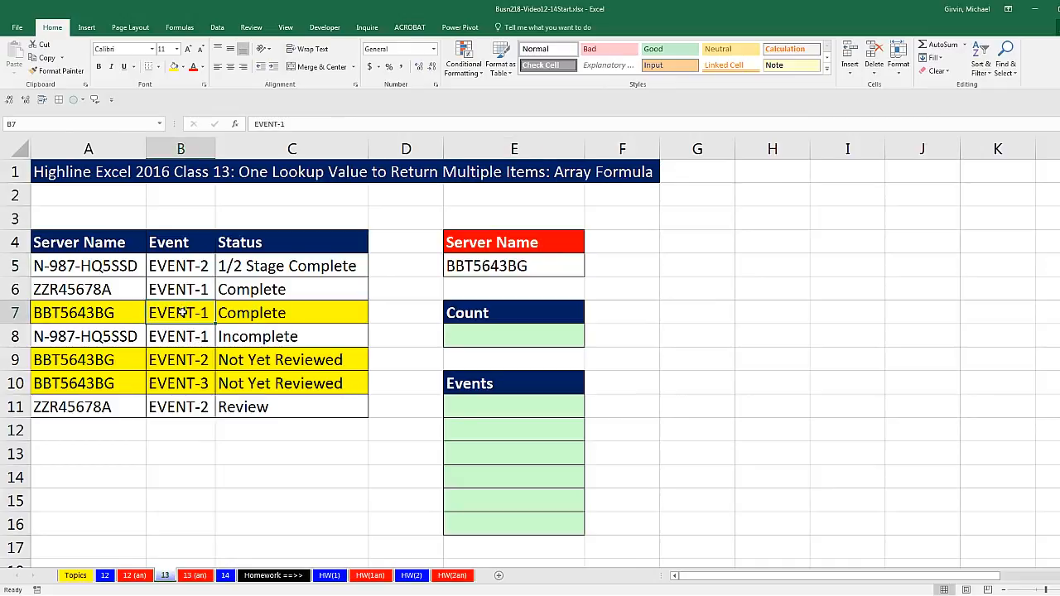
ctrl+click(190, 359)
ctrl+click(189, 382)
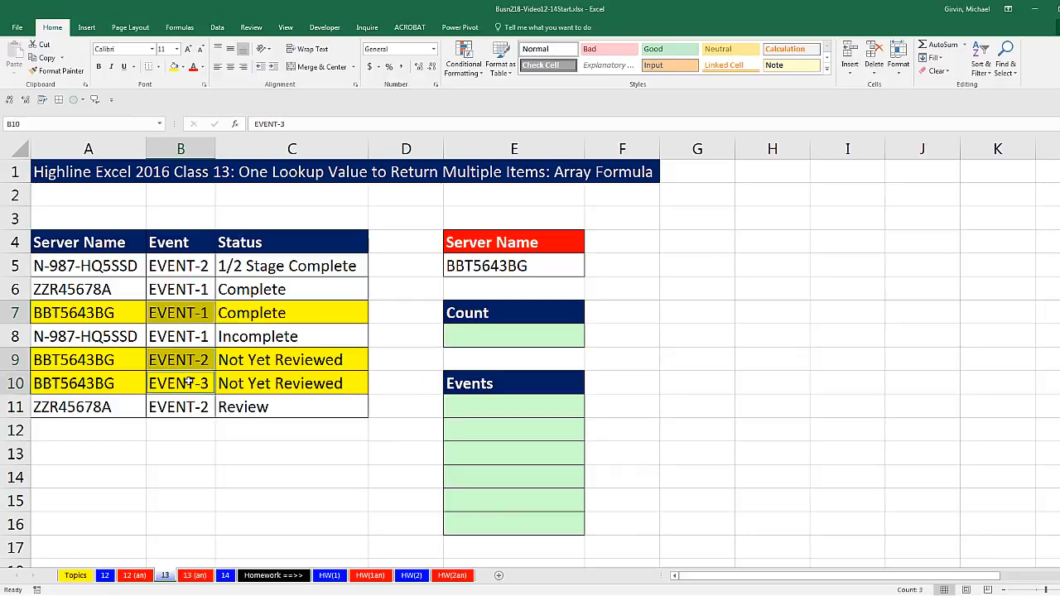
click(125, 315)
ctrl+click(130, 356)
ctrl+click(128, 382)
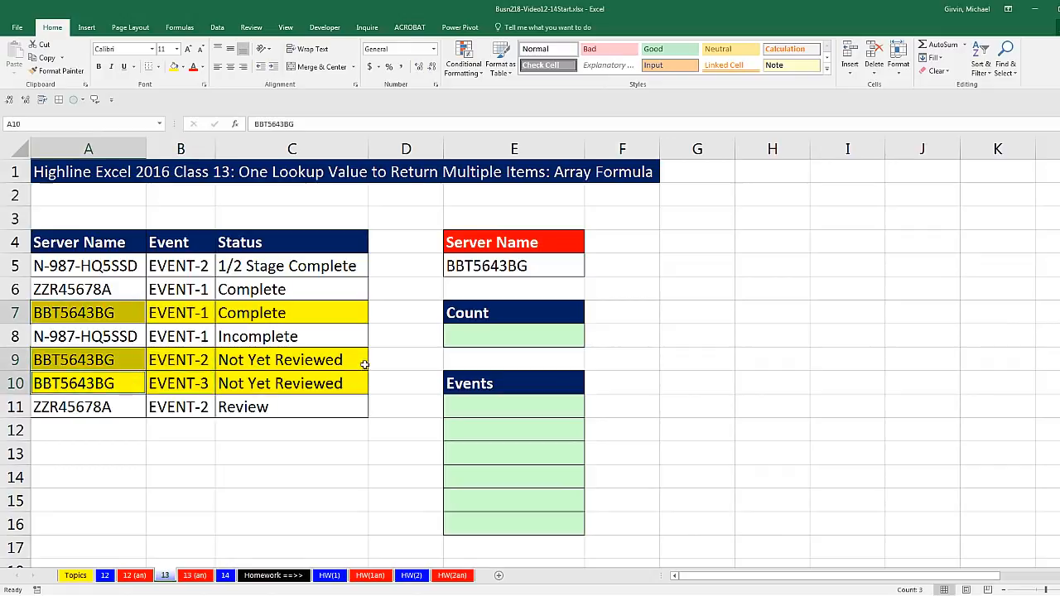
click(456, 399)
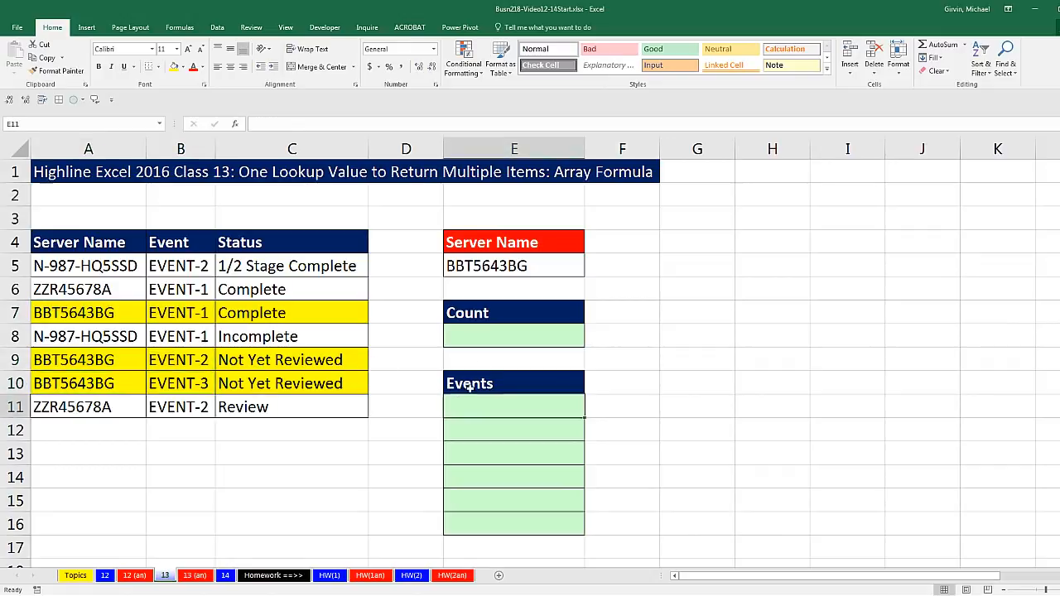
Count the records matching the server name by entering =COUNTIFS(A5:A11,E5) in E8.
click(472, 338)
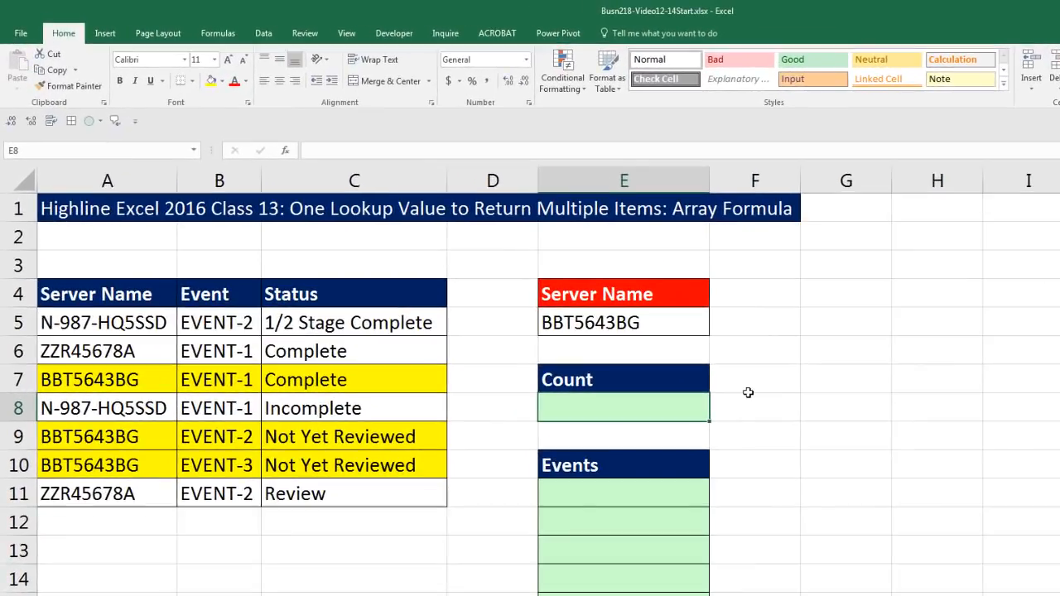
text(=countifs)
key(Tab)
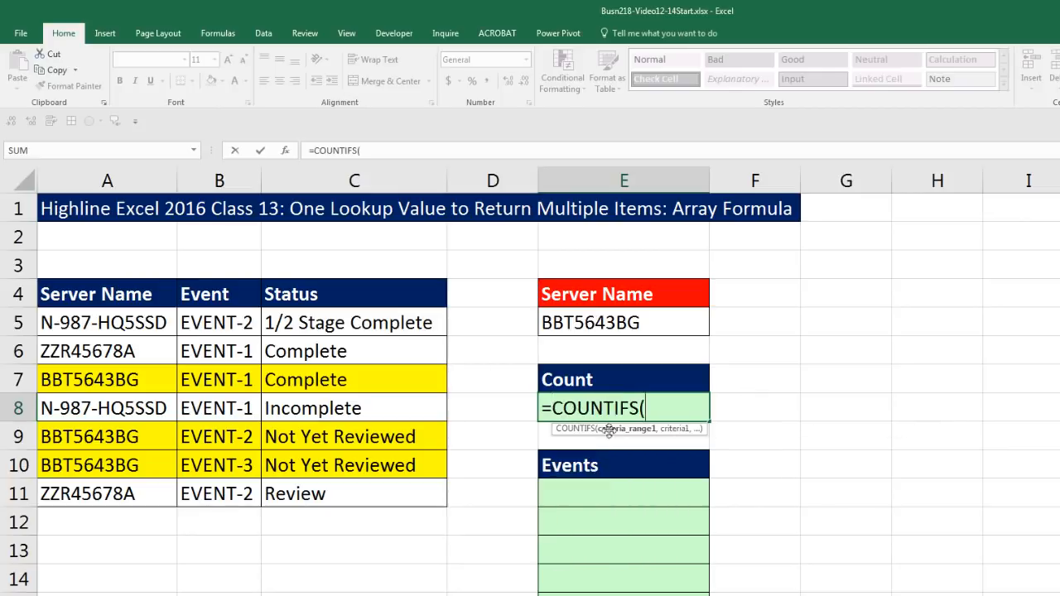
drag(133, 325, 130, 493)
text(,)
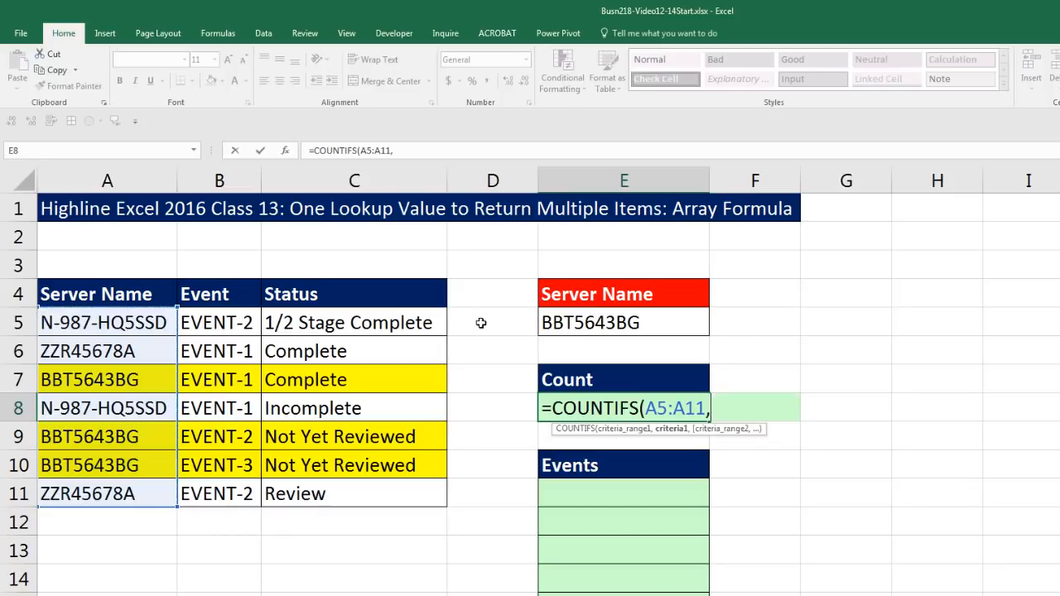
click(631, 325)
key(ctrl+Return)
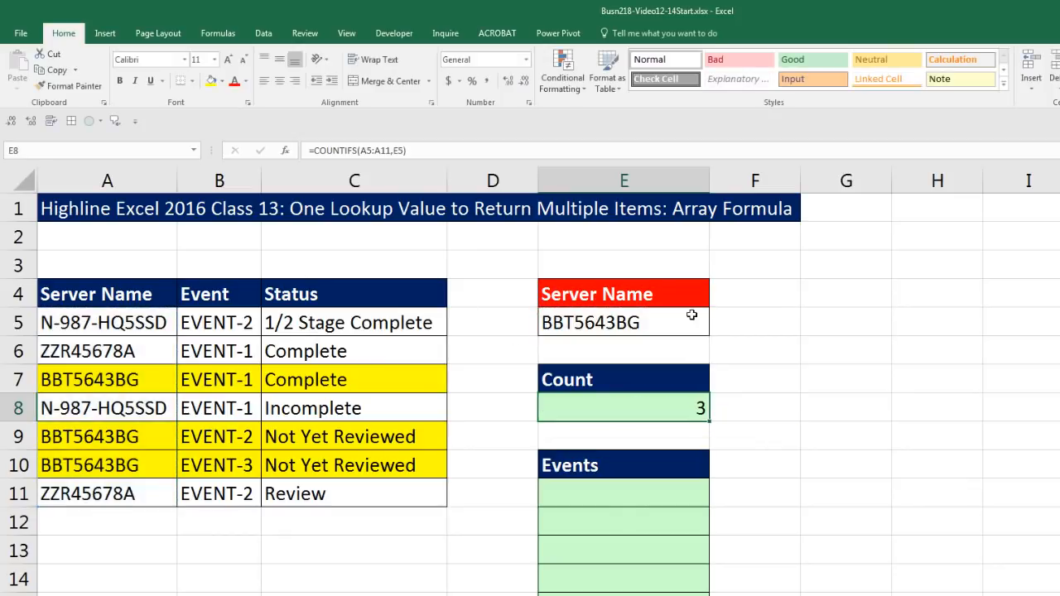
click(620, 496)
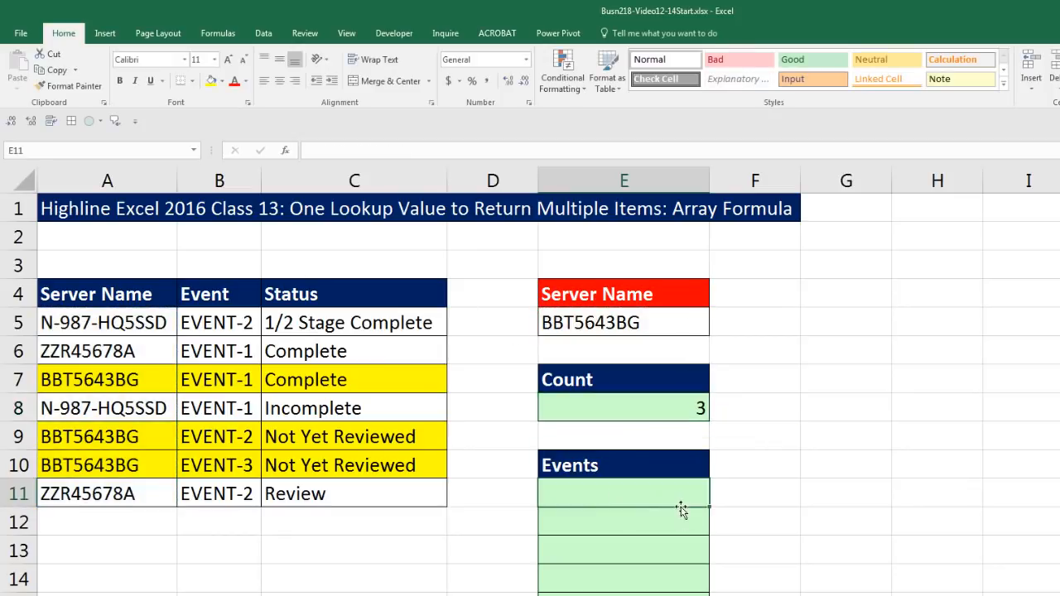
text(=in)
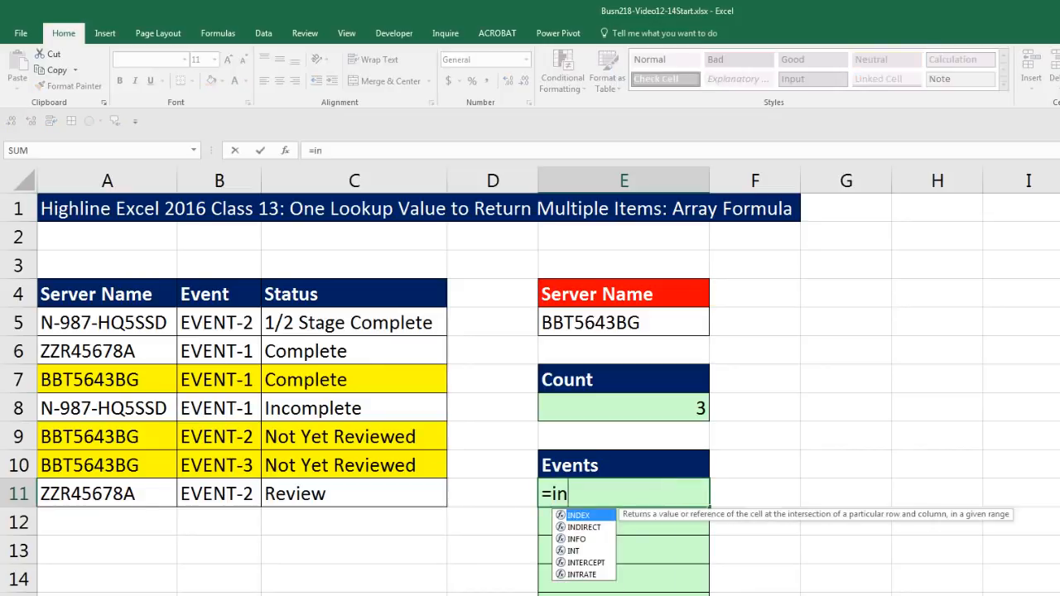
key(Tab)
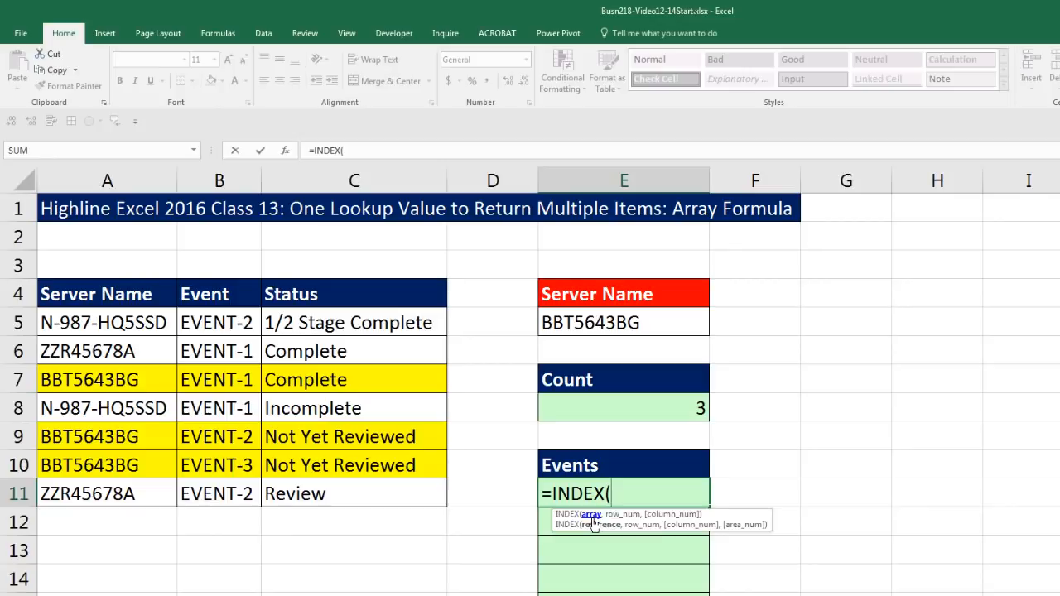
drag(152, 320, 149, 489)
text(,)
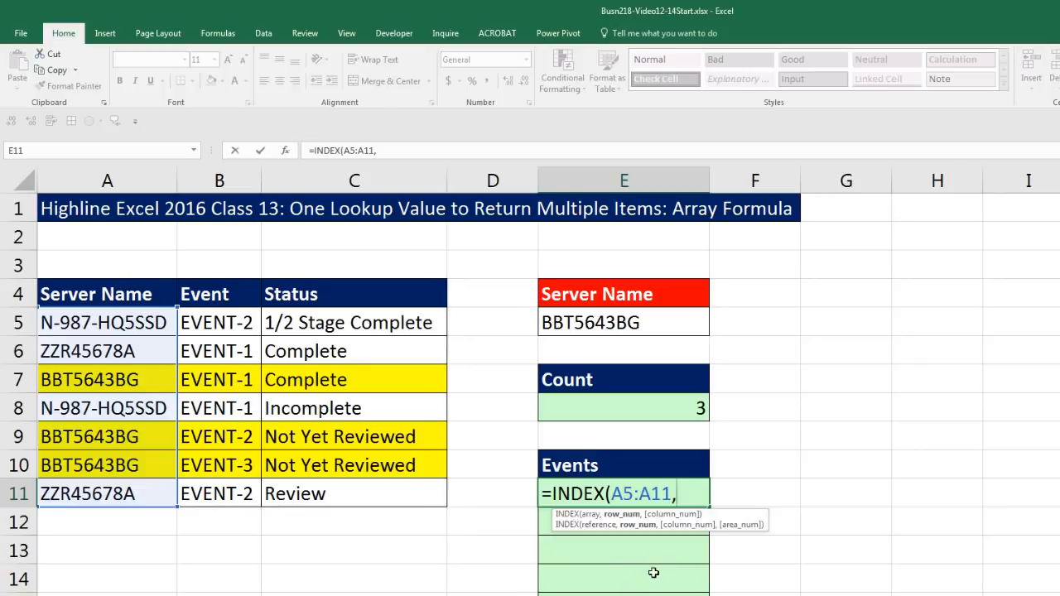
key(Escape)
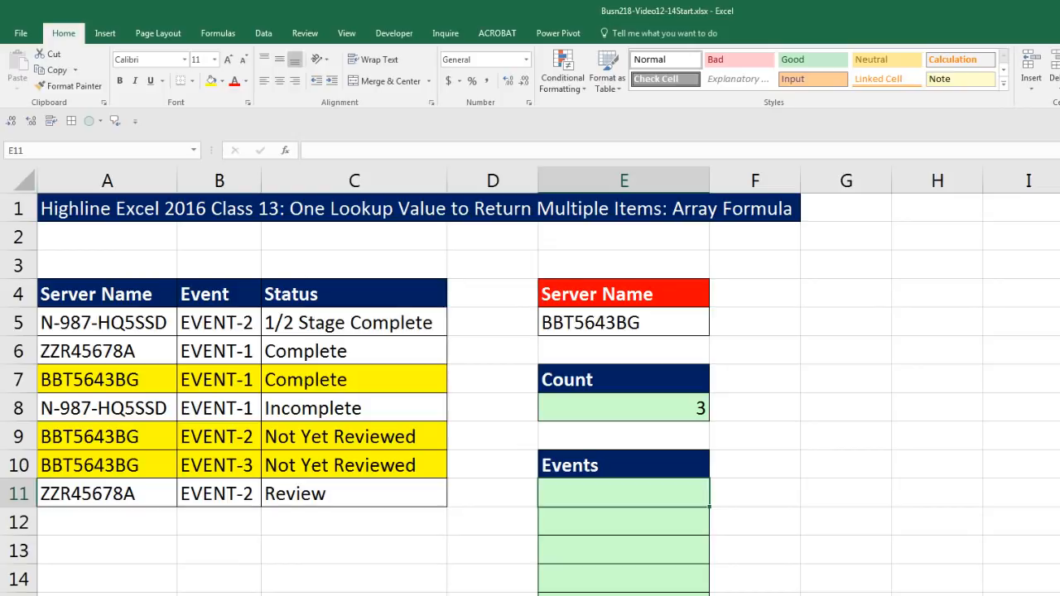
Start the formula in E11 with =(ROW($A$5:$A$11), using an absolute reference to the Server Name range.
text(=()
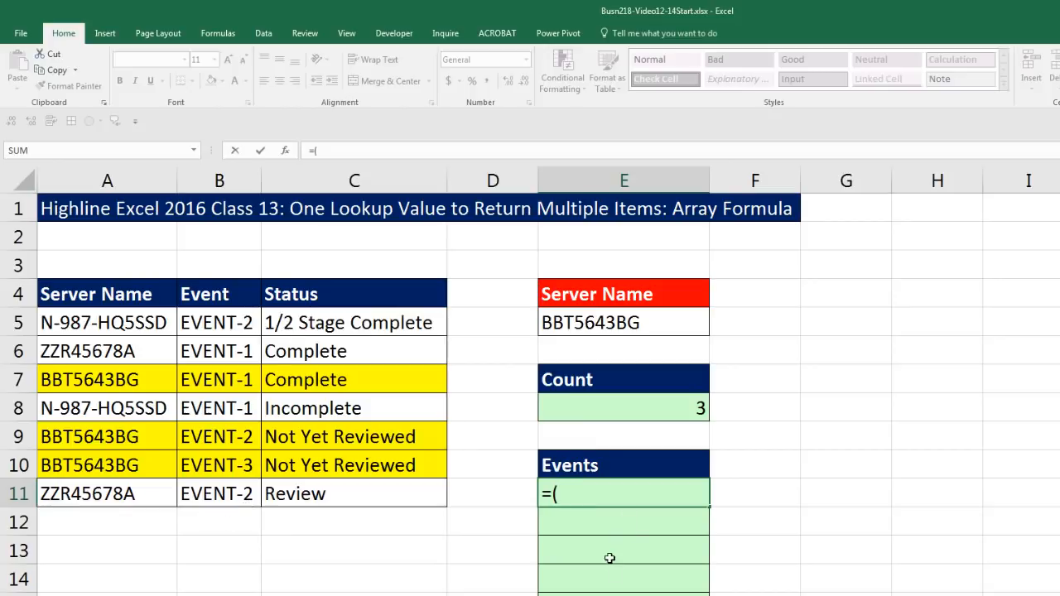
text(row)
key(Tab)
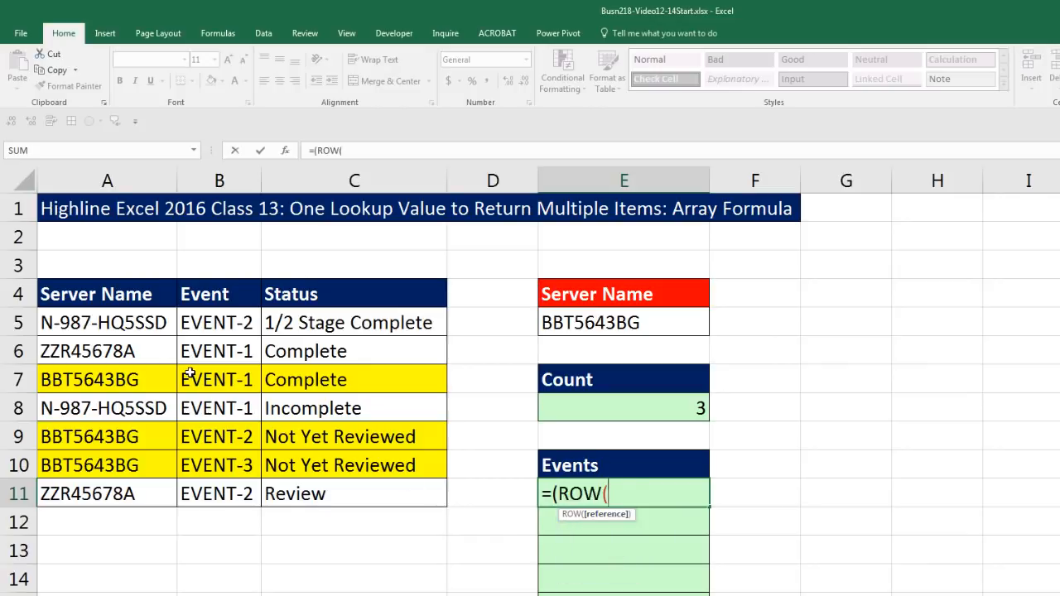
drag(150, 321, 161, 502)
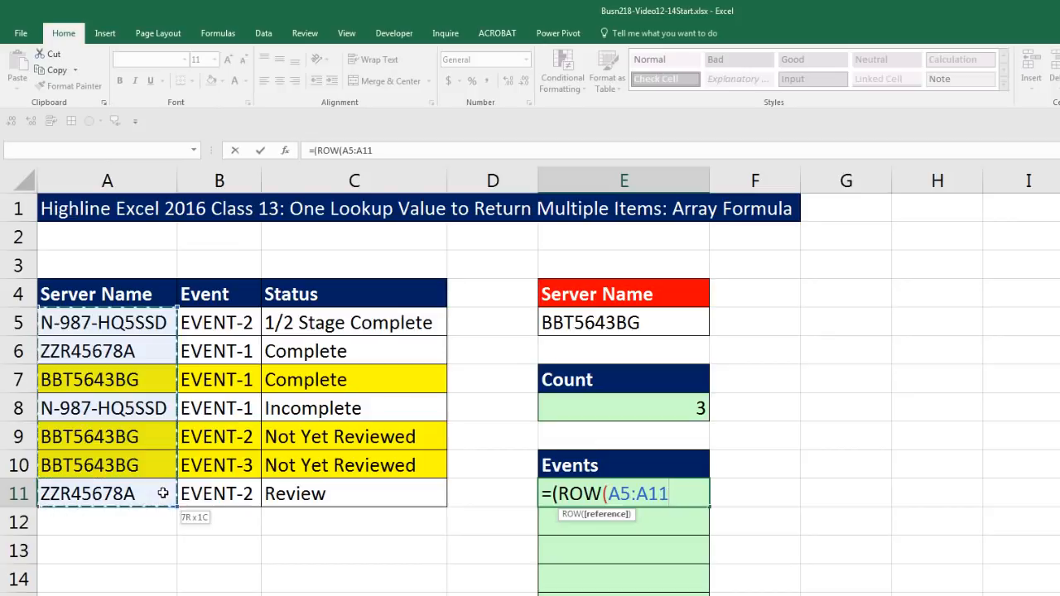
key(F4)
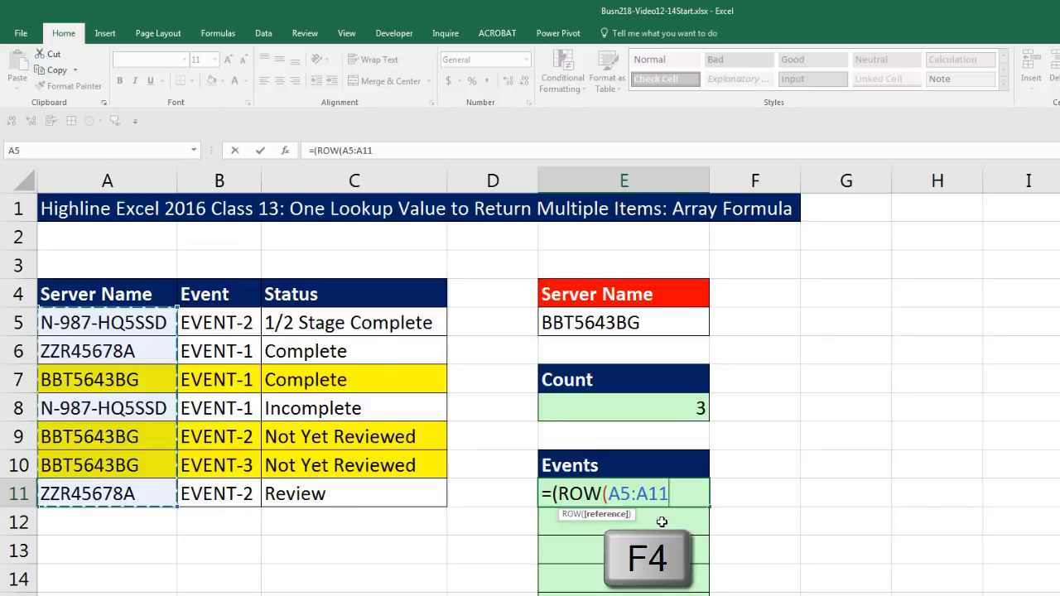
text())
Evaluate the ROW($A$5:$A$11) part within the E11 formula to inspect its array, and restore the expression.
drag(562, 493, 764, 497)
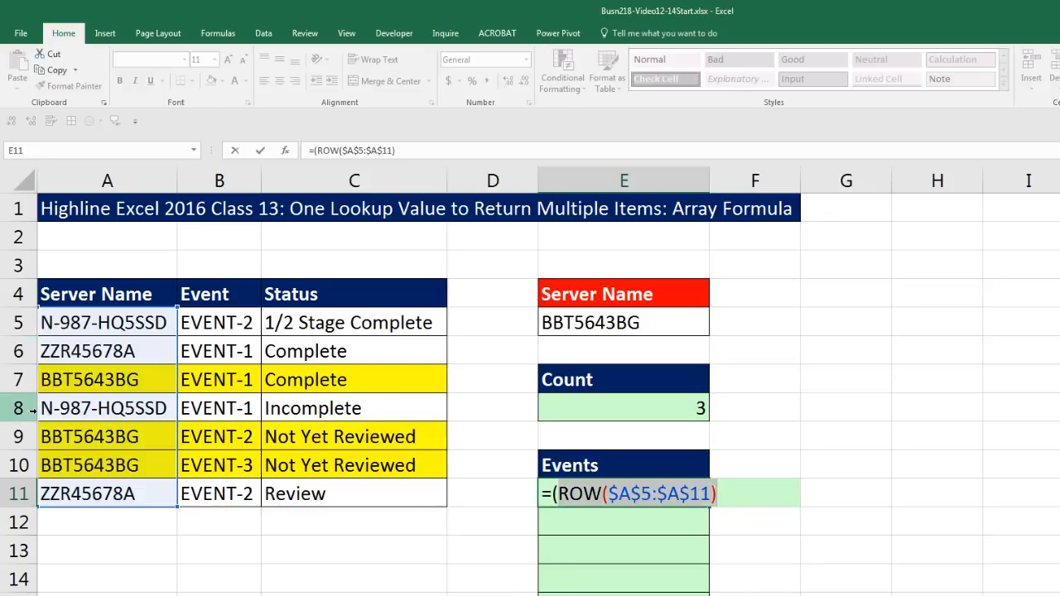
key(F9)
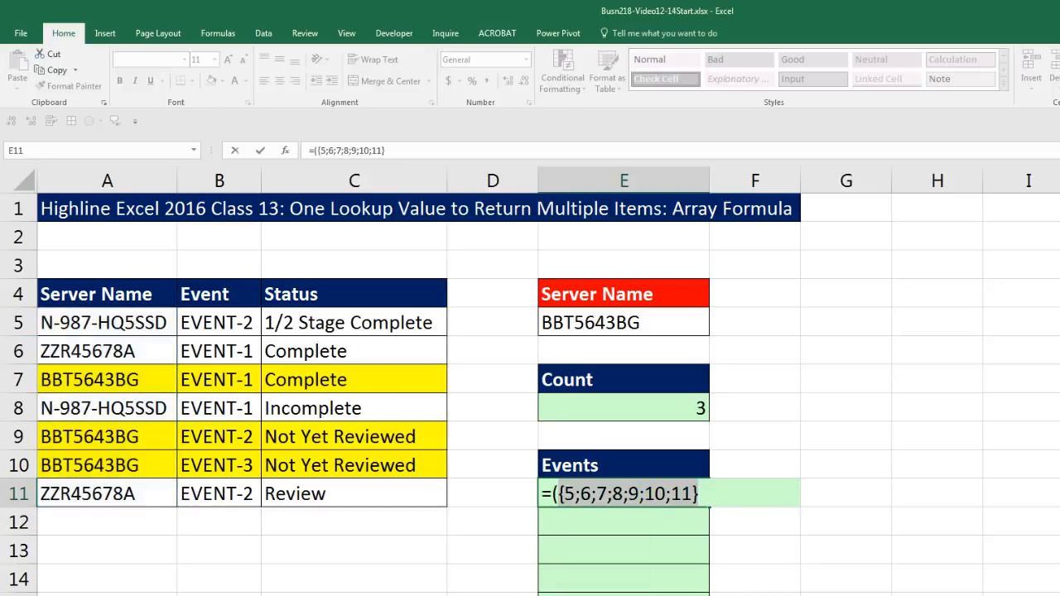
key(ctrl+z)
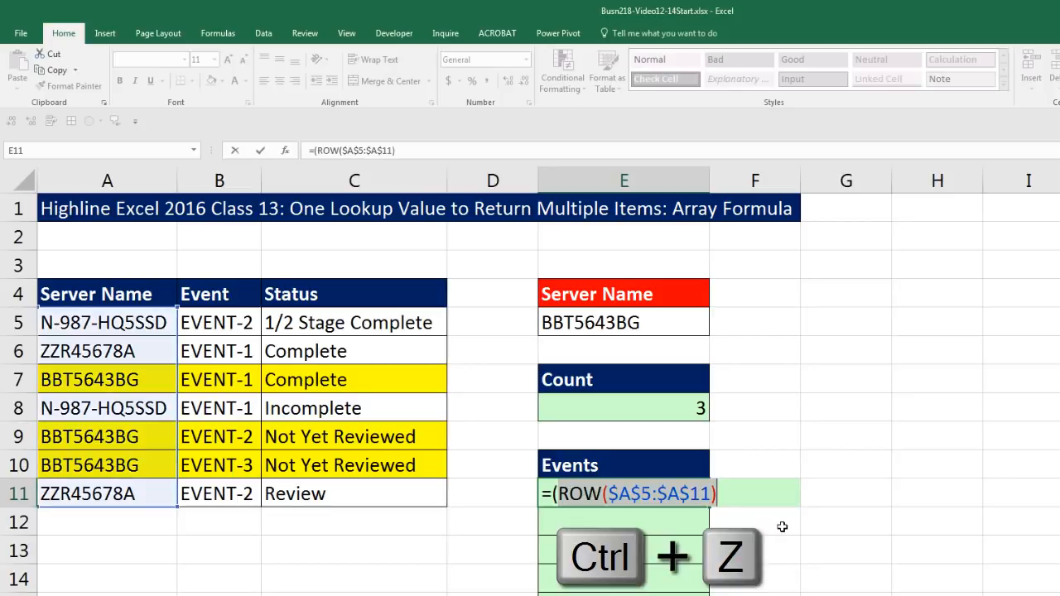
Extend the E11 formula by subtracting ROW($A$5) from the row-number array, with the reference absolute.
text(row)
key(Tab)
click(161, 321)
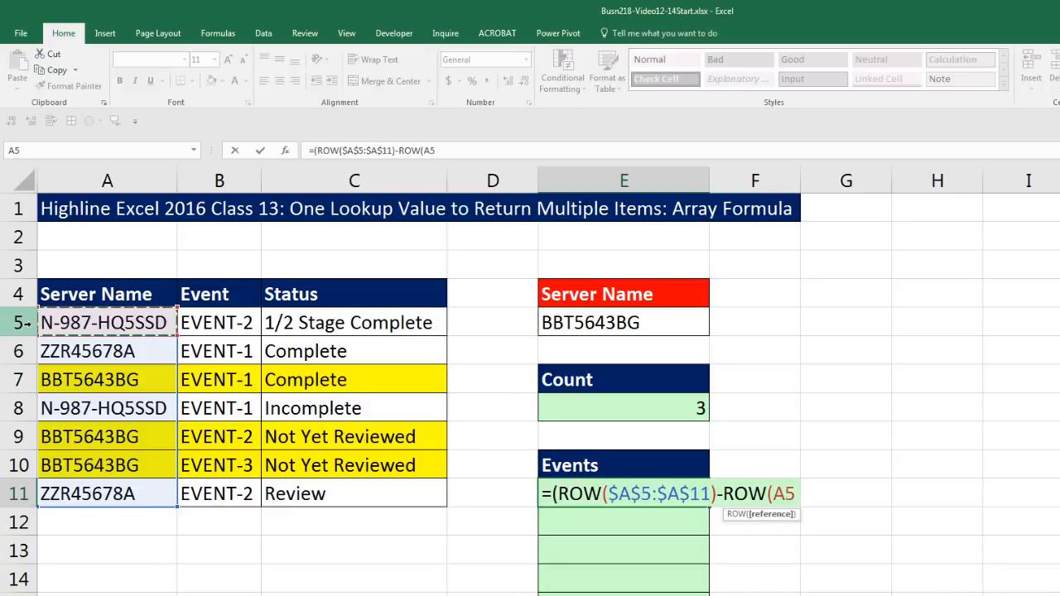
key(F4)
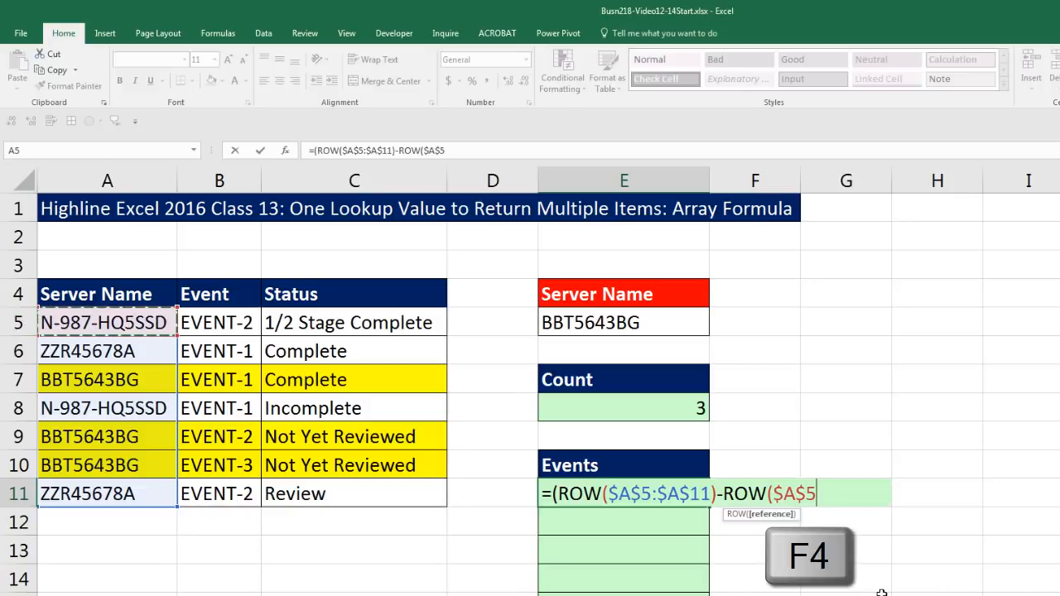
text())
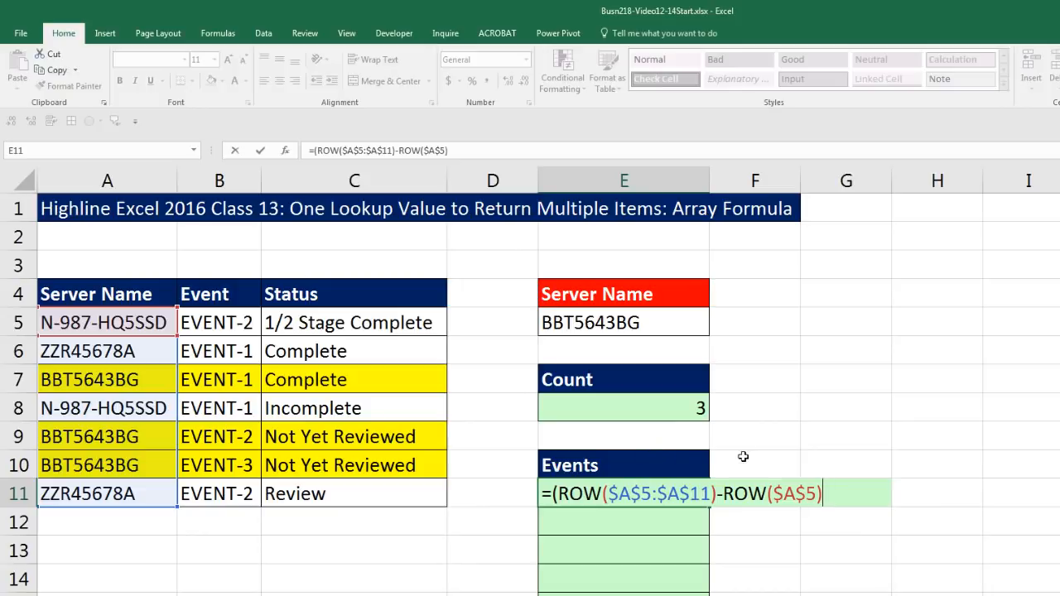
Evaluate ROW($A$5:$A$11)-ROW($A$5) within the E11 formula to inspect its array, and restore the expression.
drag(843, 493, 562, 494)
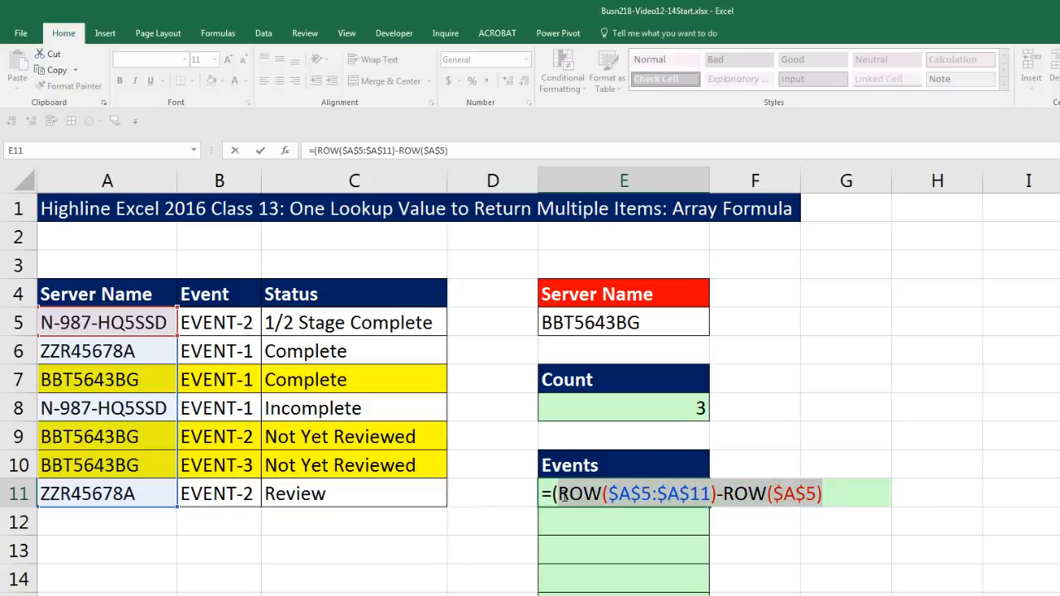
key(F9)
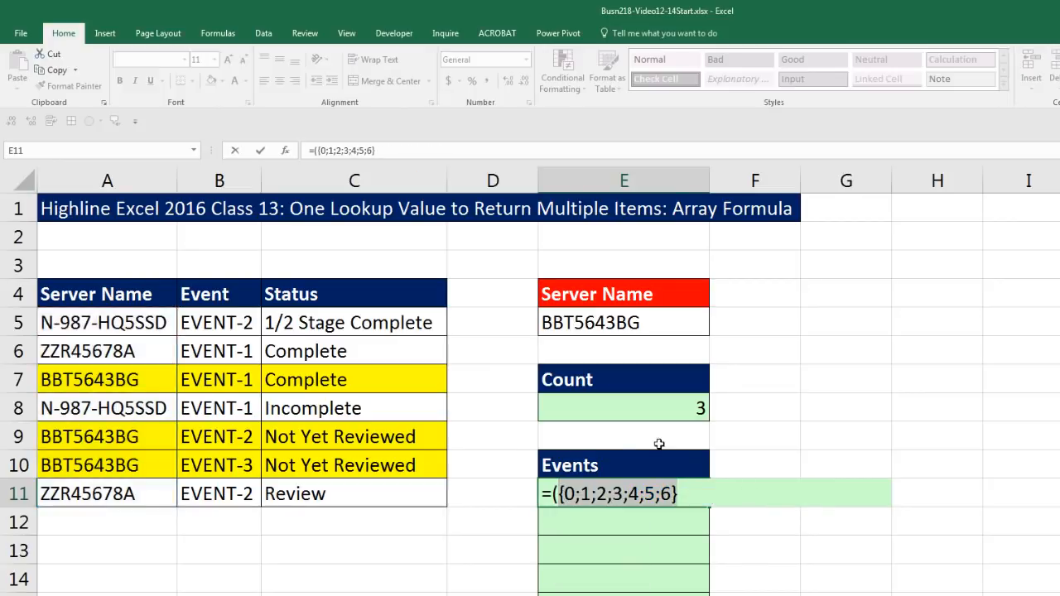
key(ctrl+z)
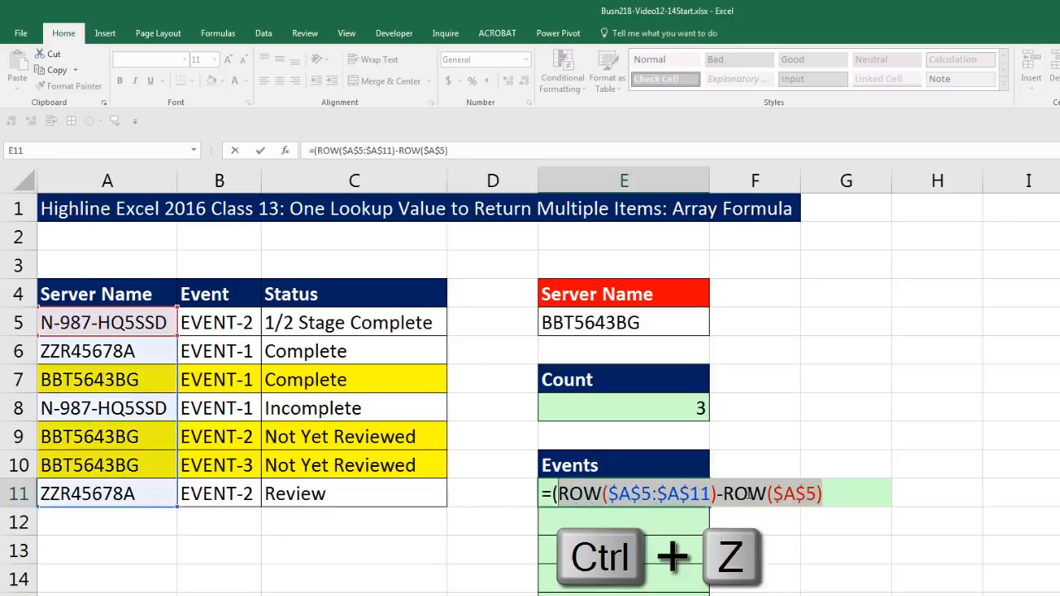
Complete the E11 row-position expression with +1 and a closing parenthesis, evaluate it to inspect its array, and restore it.
text(1))
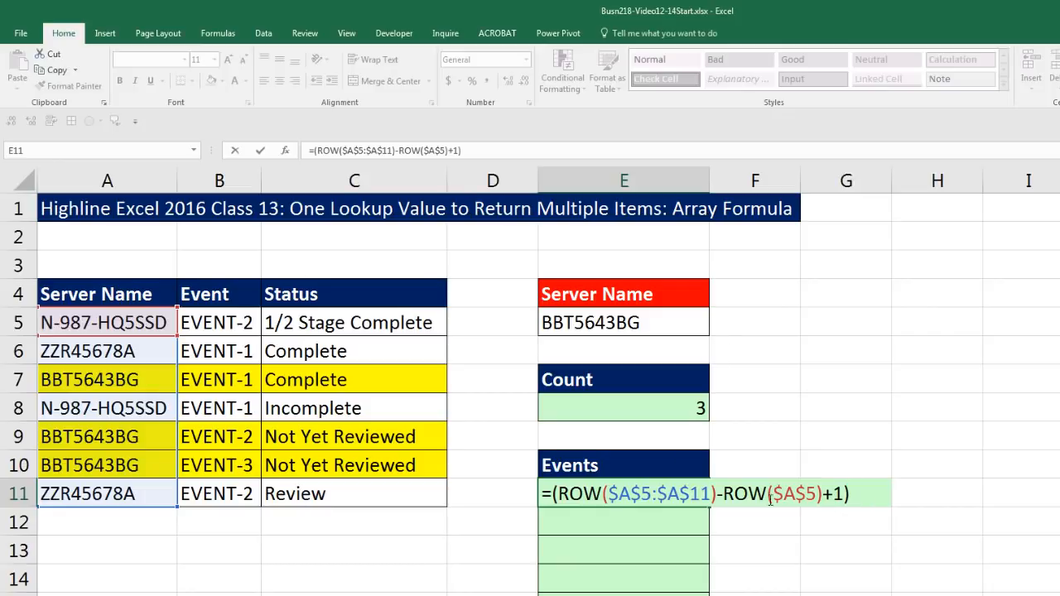
drag(865, 500, 547, 495)
key(F9)
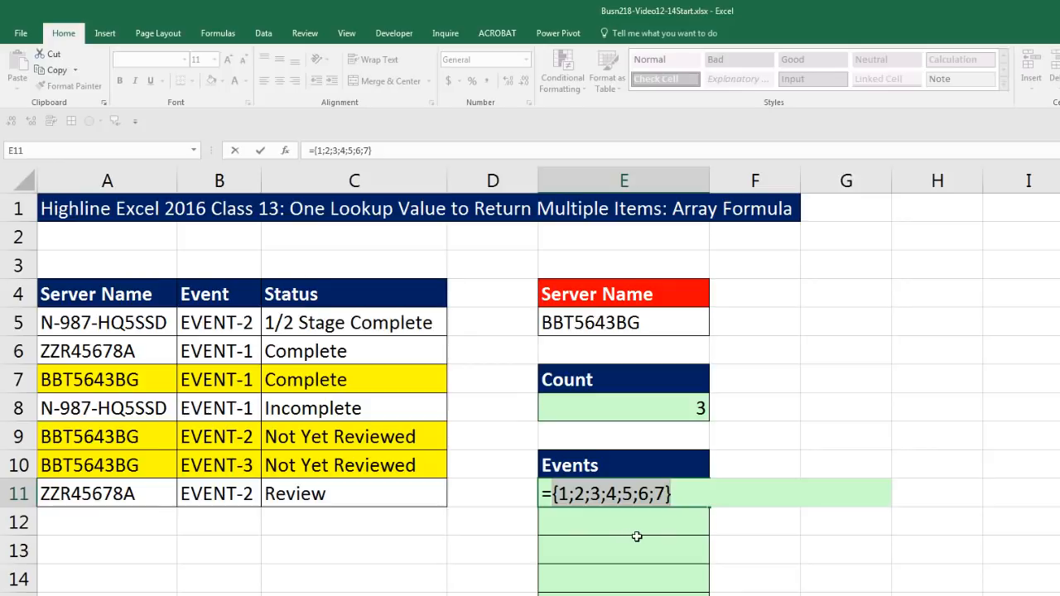
key(ctrl+z)
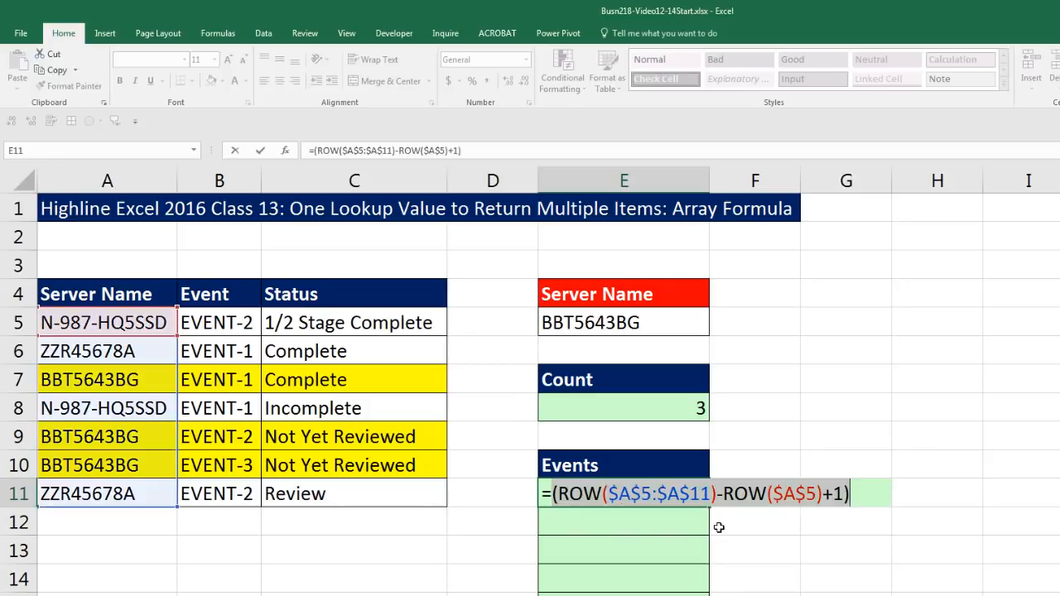
Extend the E11 formula by dividing the row positions by ($A$5:$A$11=$E$5), with both references absolute.
click(861, 491)
text(/()
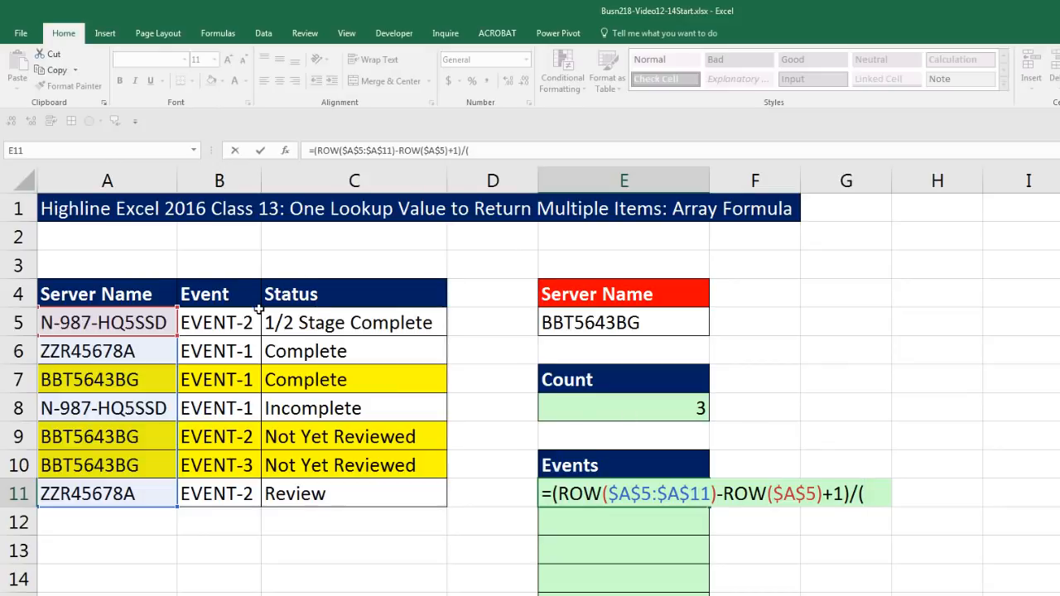
click(135, 321)
drag(131, 351, 125, 494)
key(F4)
text(=)
click(617, 322)
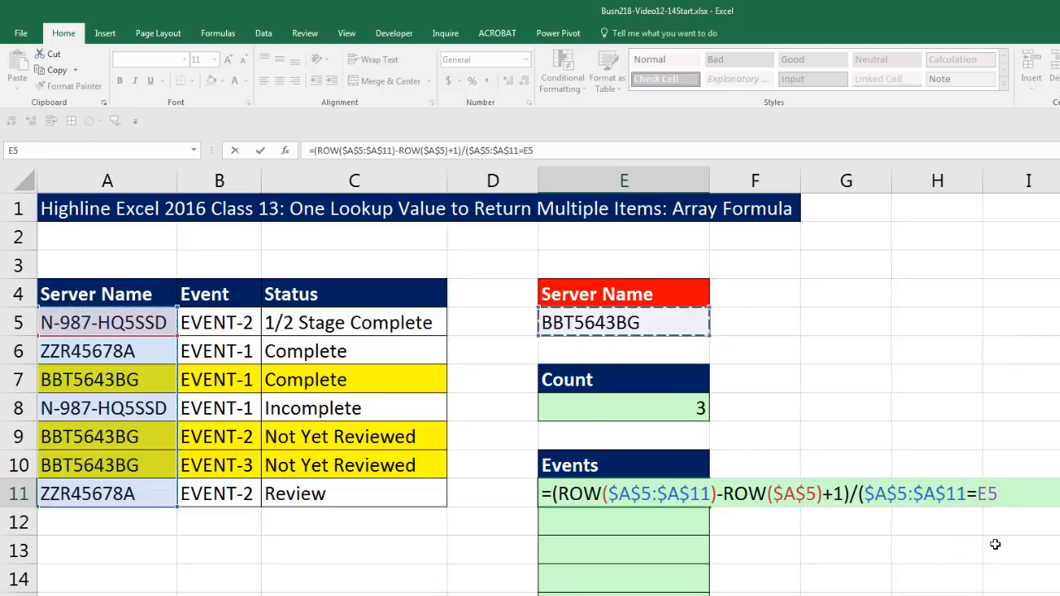
key(F4)
text())
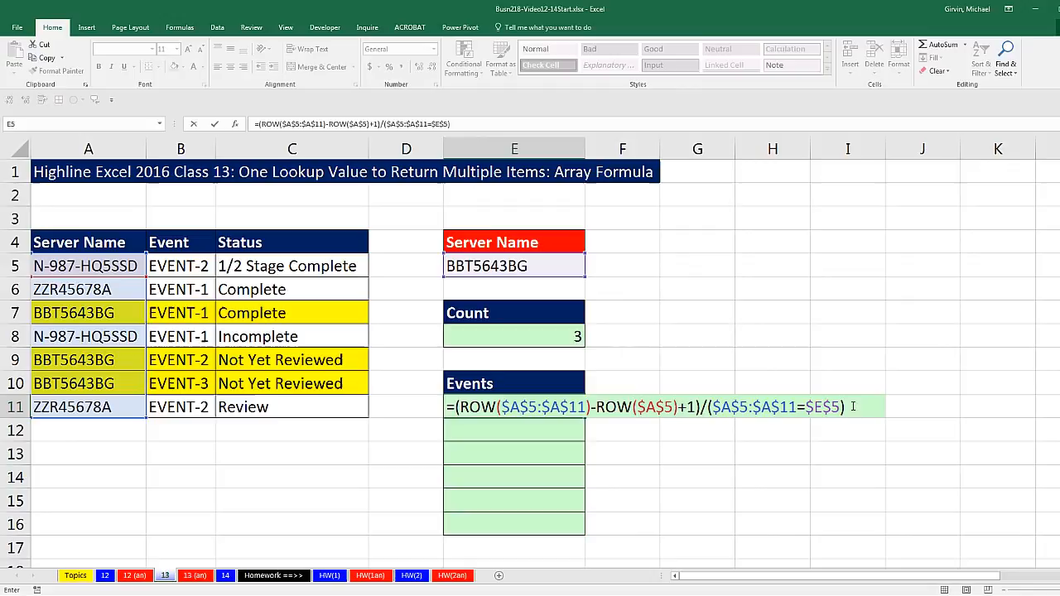
Evaluate the ($A$5:$A$11=$E$5) comparison within the E11 formula to inspect its array, and restore the expression.
drag(1019, 493, 869, 493)
drag(717, 409, 707, 409)
key(F9)
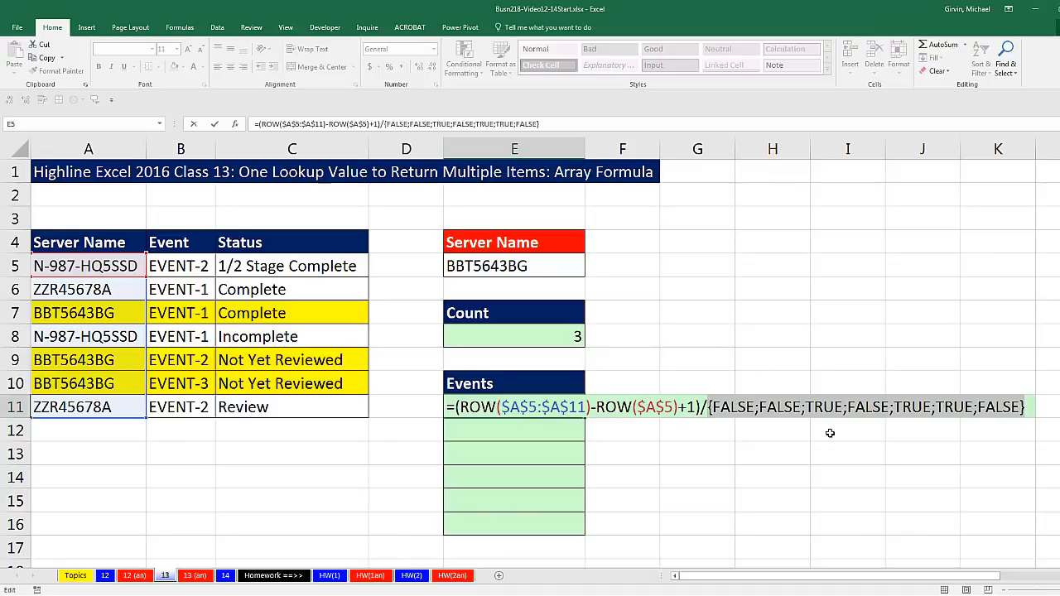
key(ctrl+z)
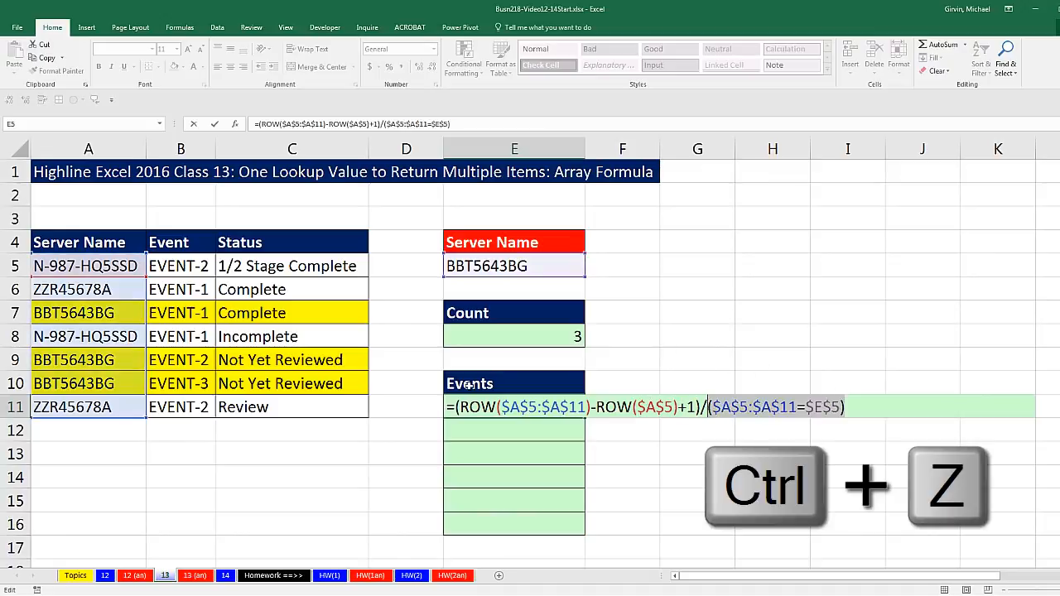
Evaluate the whole division expression in the E11 formula to inspect the resulting array, and restore the expression.
drag(454, 407, 1001, 425)
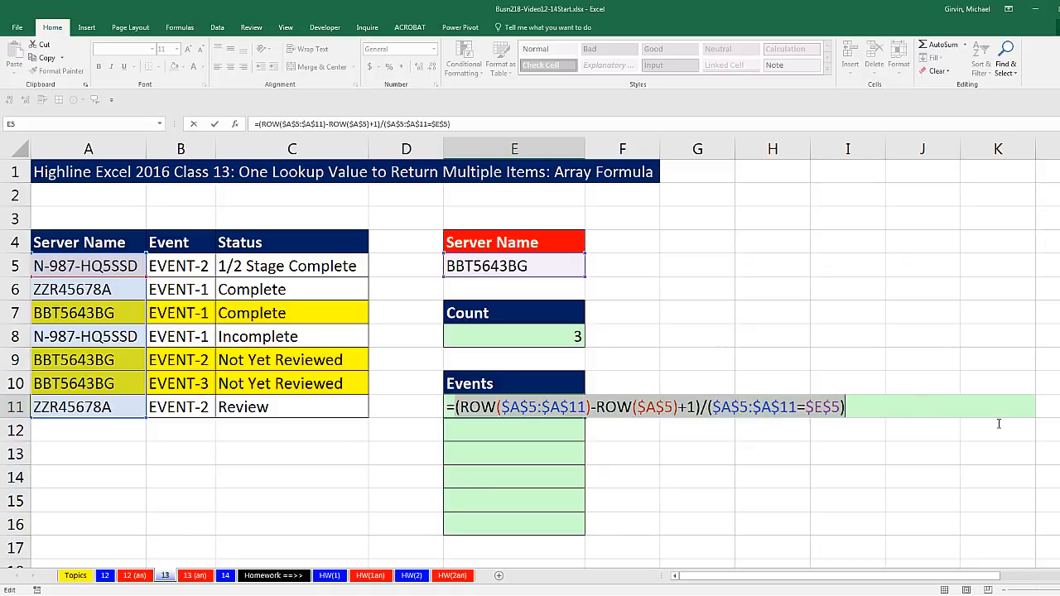
key(F9)
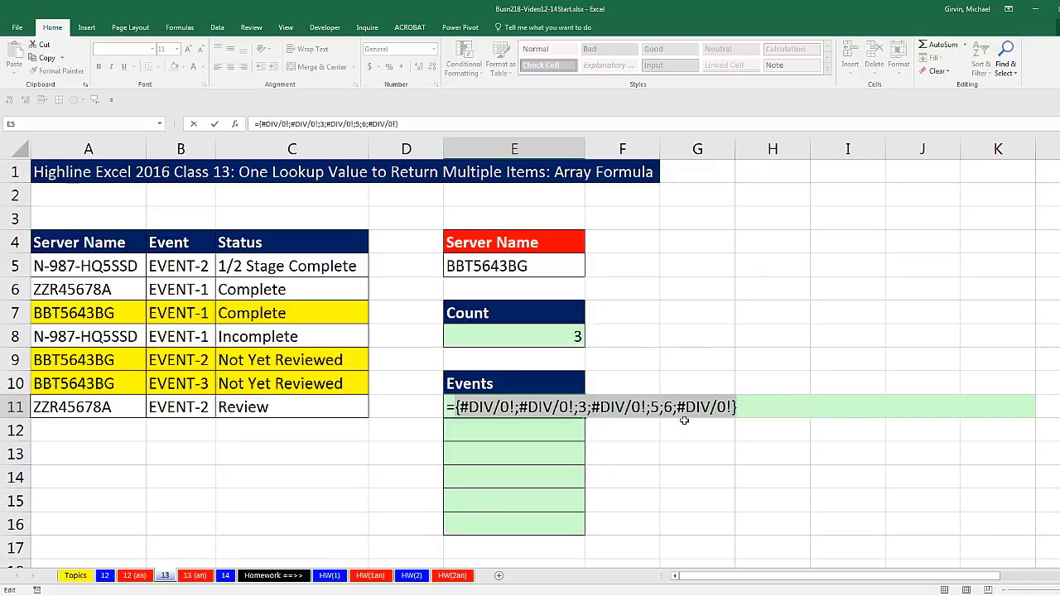
key(ctrl+z)
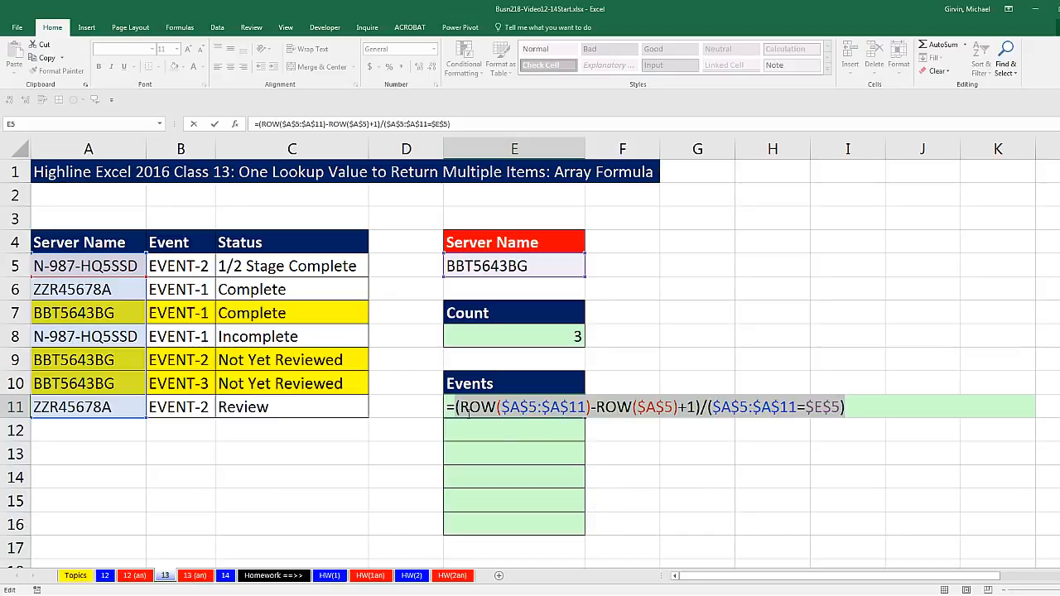
Insert AGGREGATE before the division expression in E11, with function 15 (SMALL) and option 6 (Ignore error values).
click(455, 406)
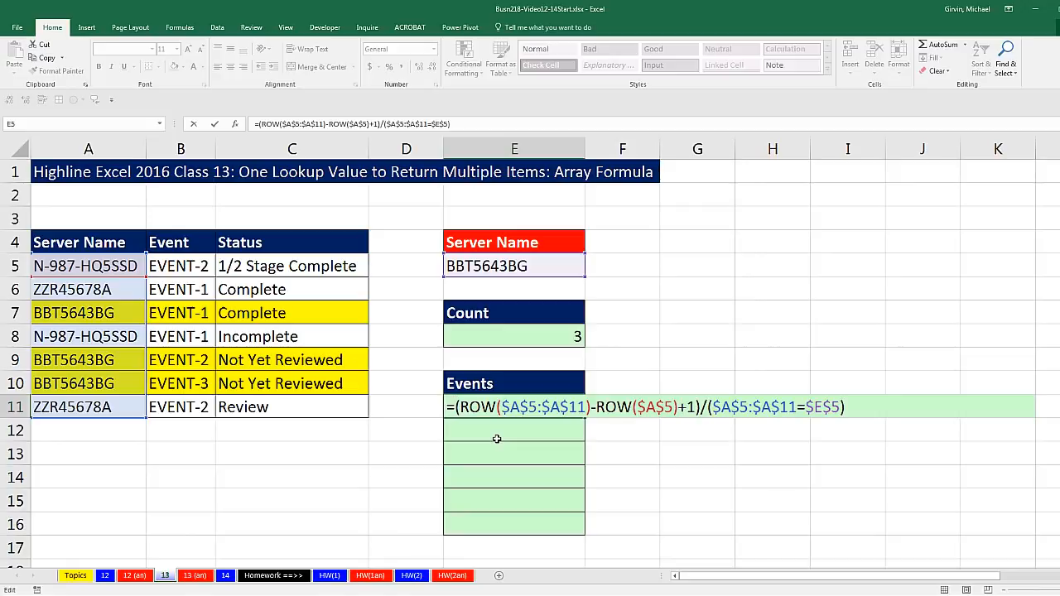
text(ag)
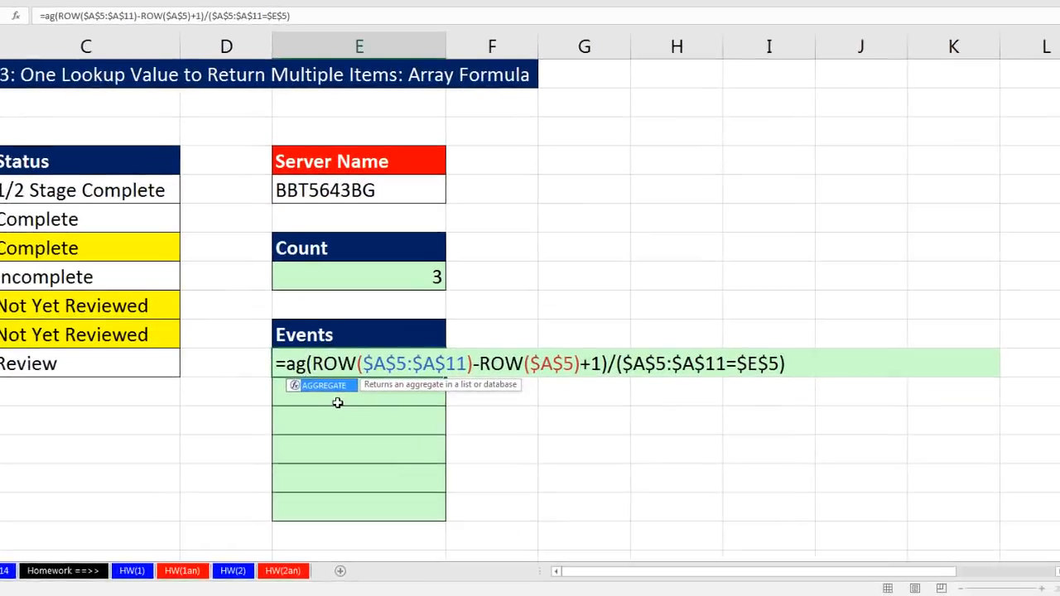
key(Tab)
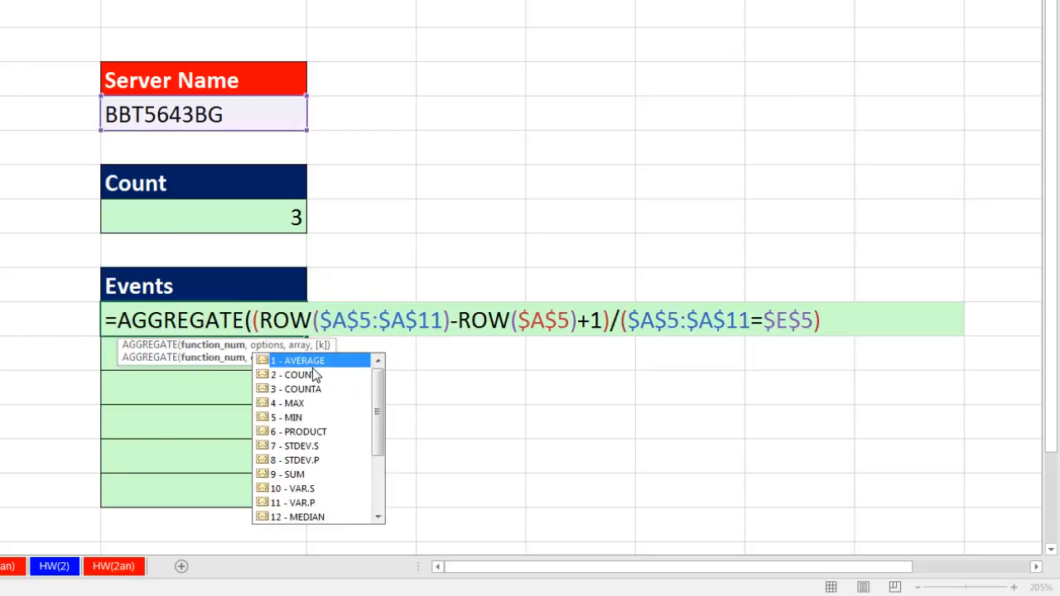
drag(376, 420, 371, 514)
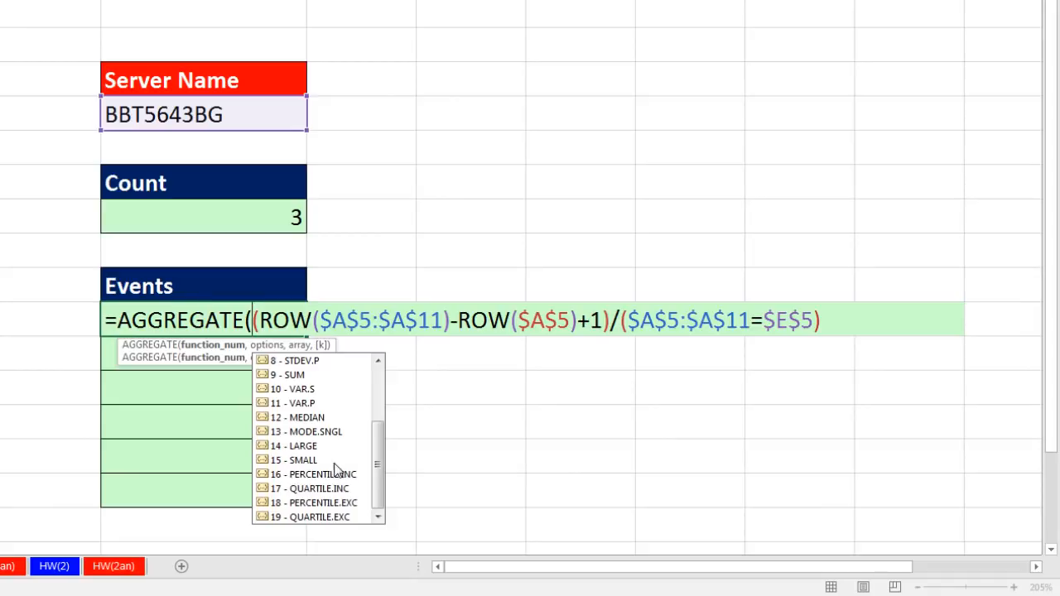
double_click(289, 462)
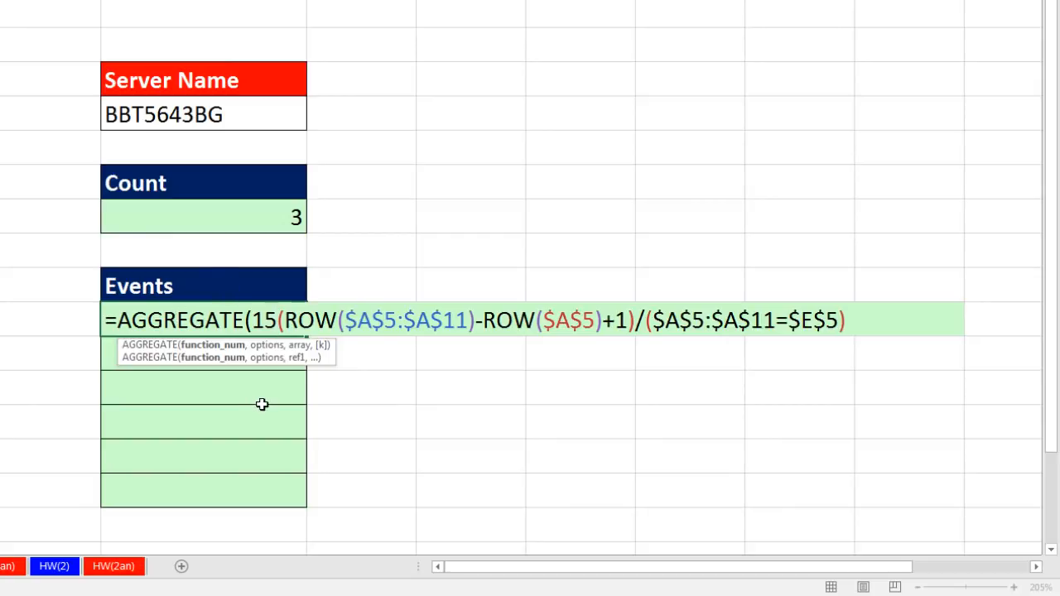
text(,)
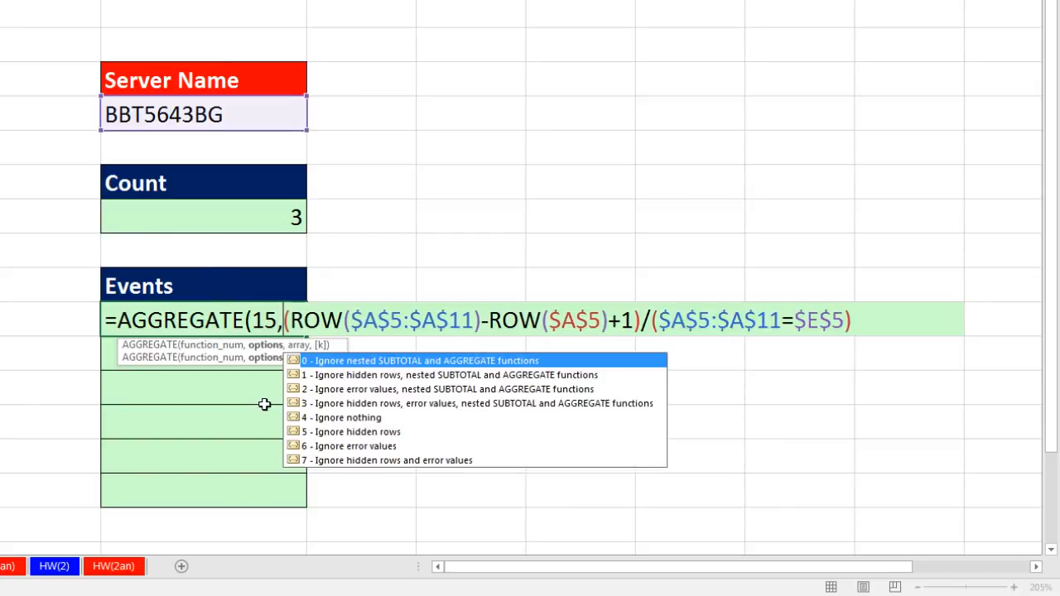
double_click(334, 448)
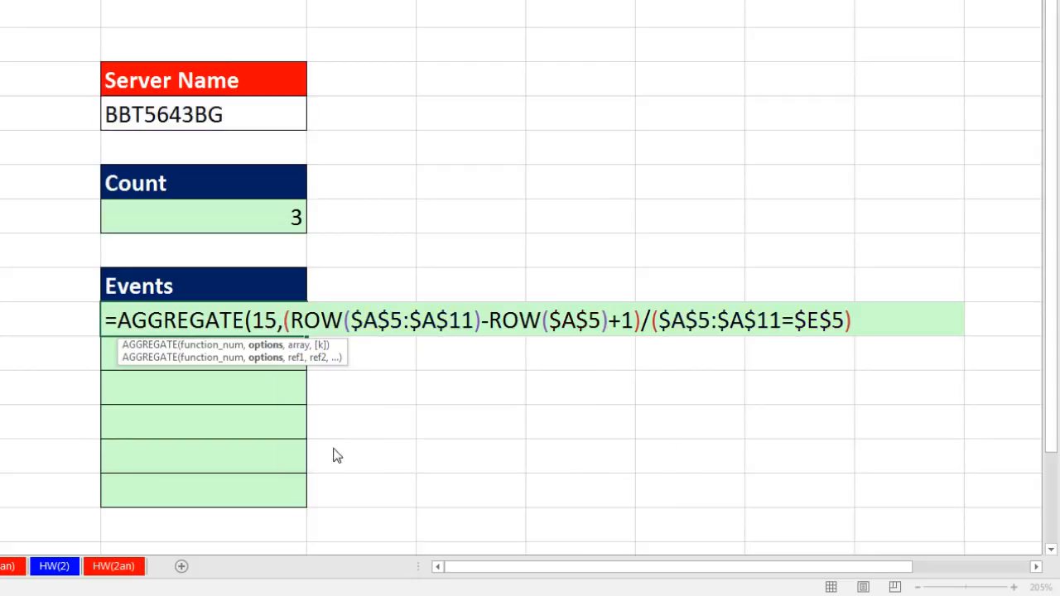
text(,)
Evaluate the array argument of AGGREGATE in the E11 formula to inspect its values, and restore the expression.
click(298, 346)
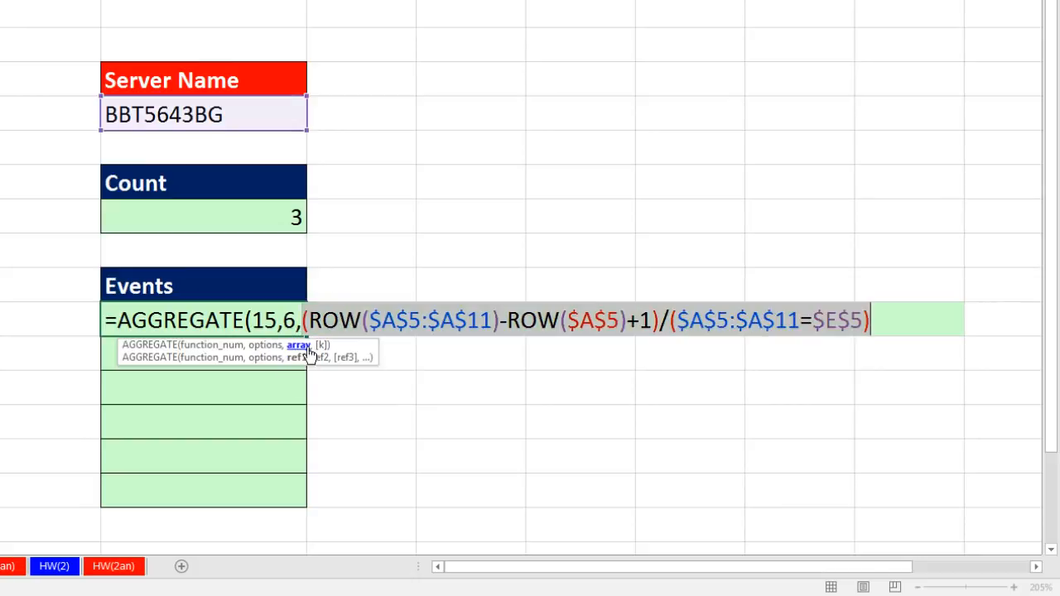
key(F9)
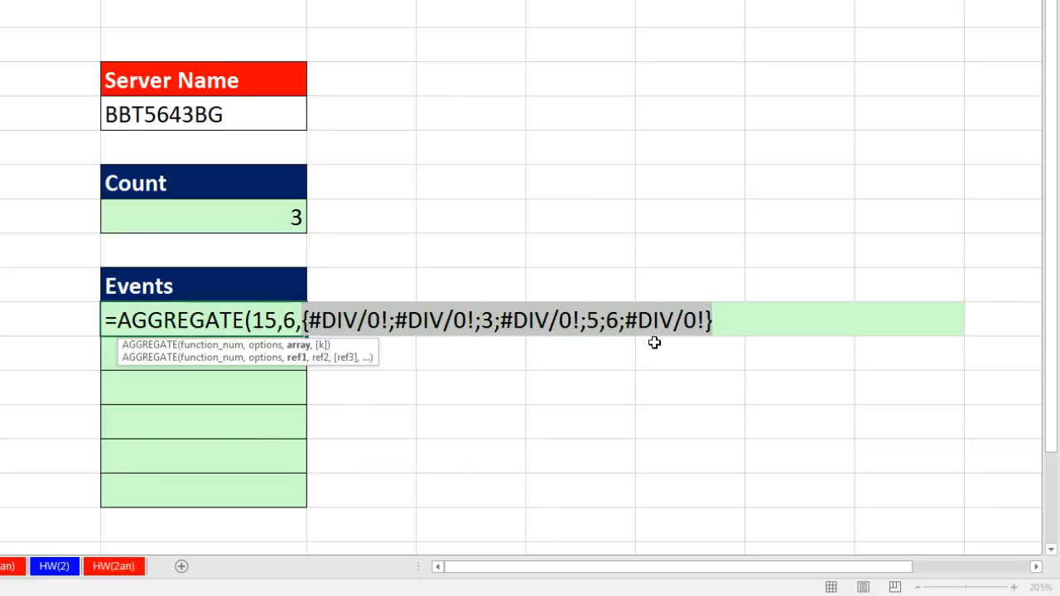
key(ctrl+z)
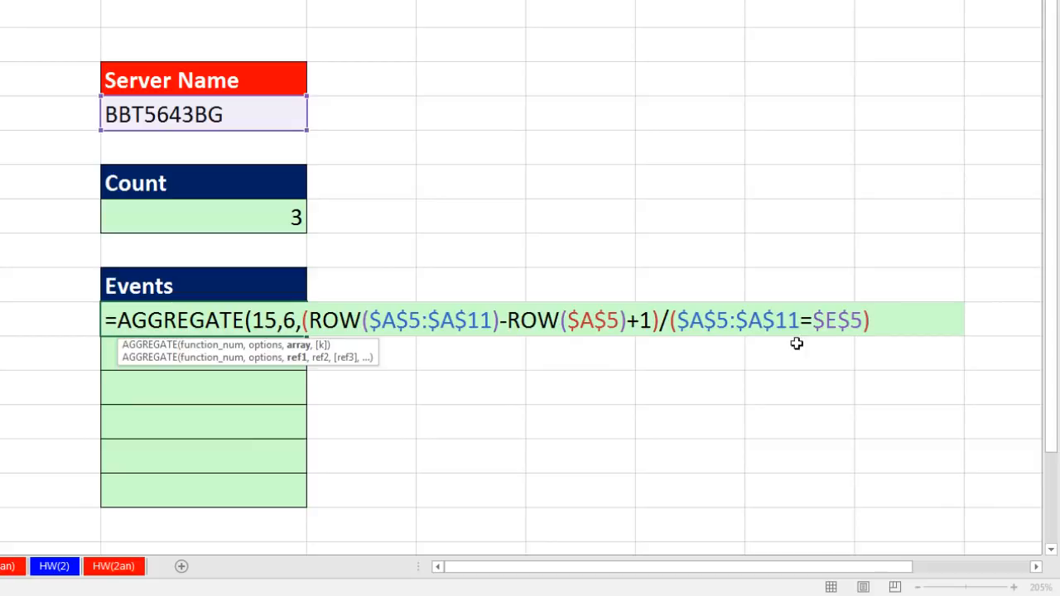
Add ROWS(E$11:E11) as the k argument of AGGREGATE in the E11 formula.
text(,)
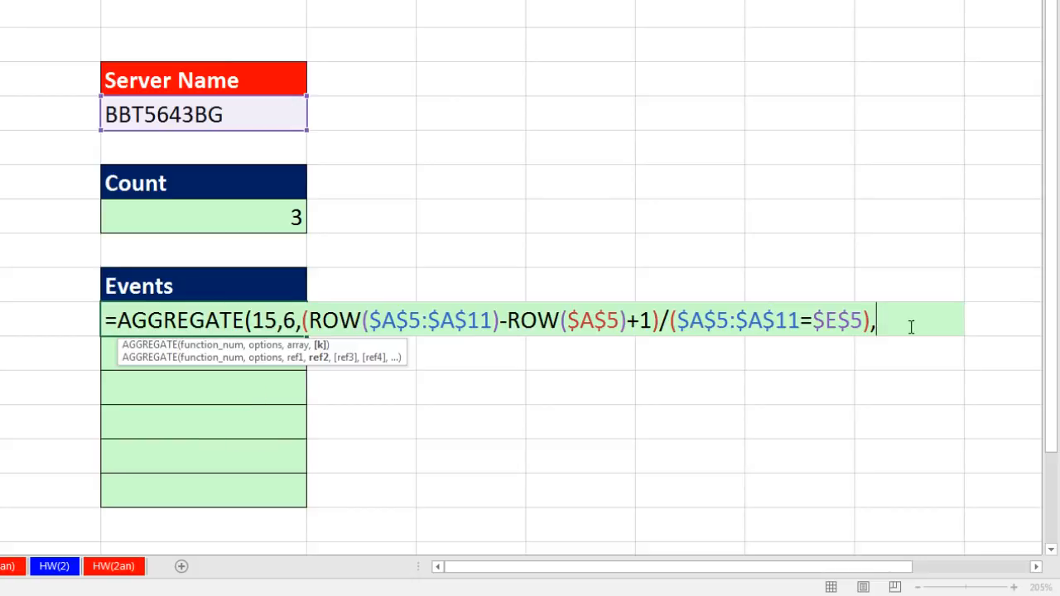
text(rows)
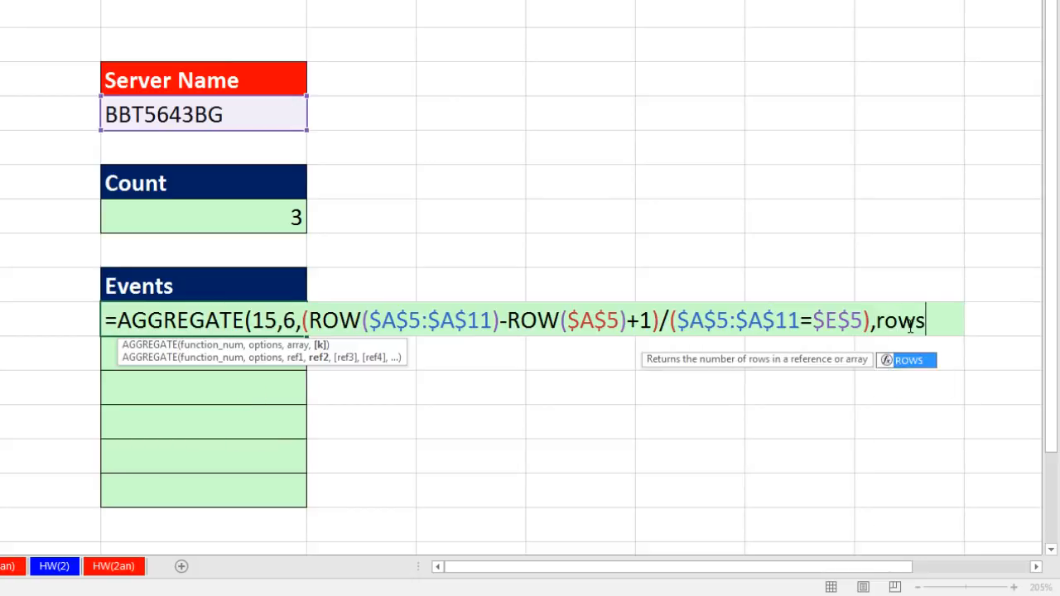
key(Tab)
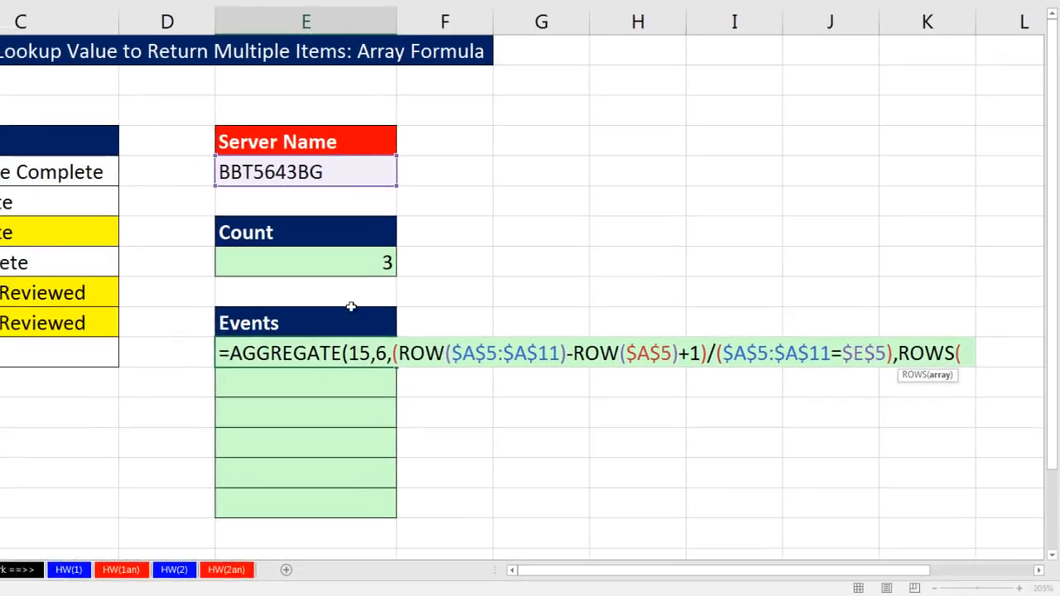
text(E$11:E11))
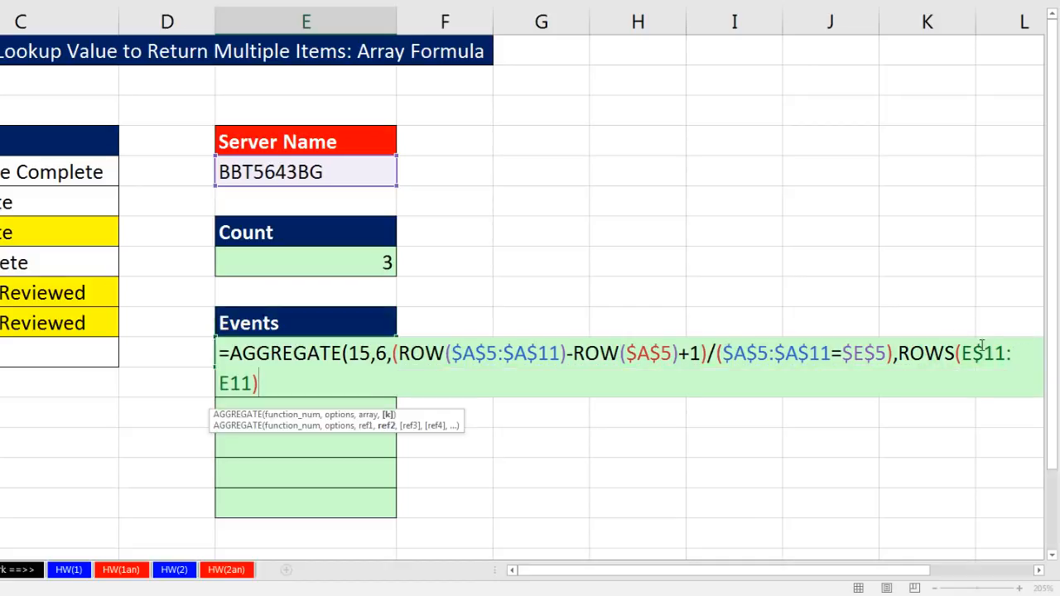
key(Left)
key(Left)
key(Left)
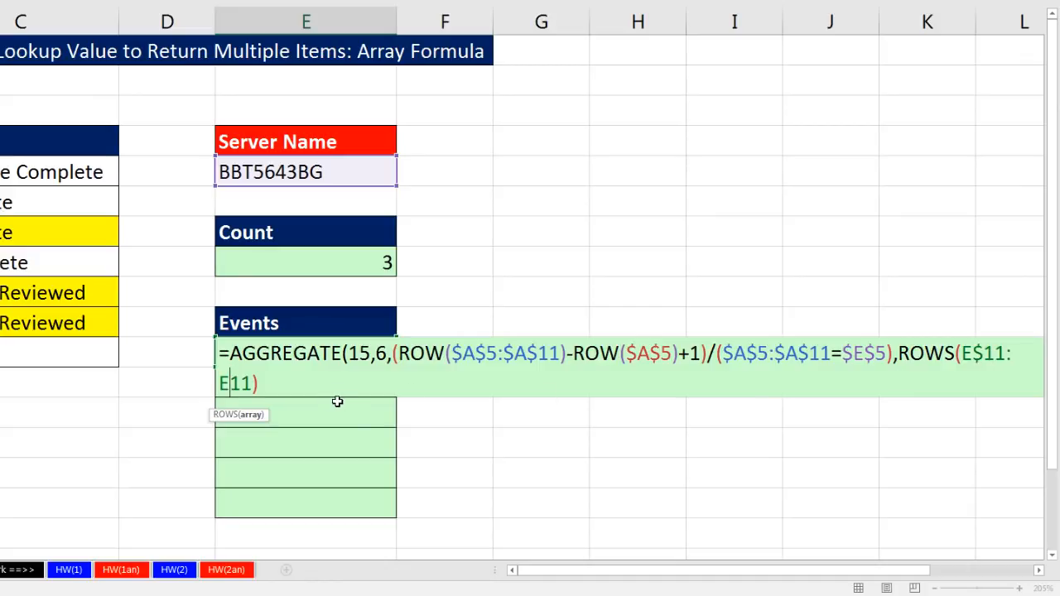
click(294, 385)
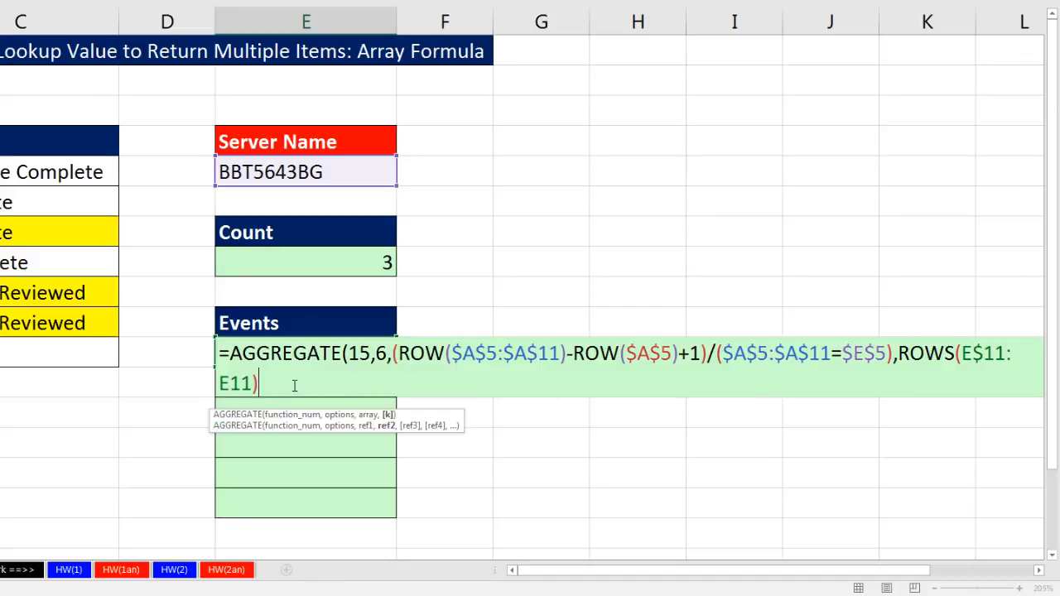
Close and enter the AGGREGATE formula in E11, and copy it down through E16.
text())
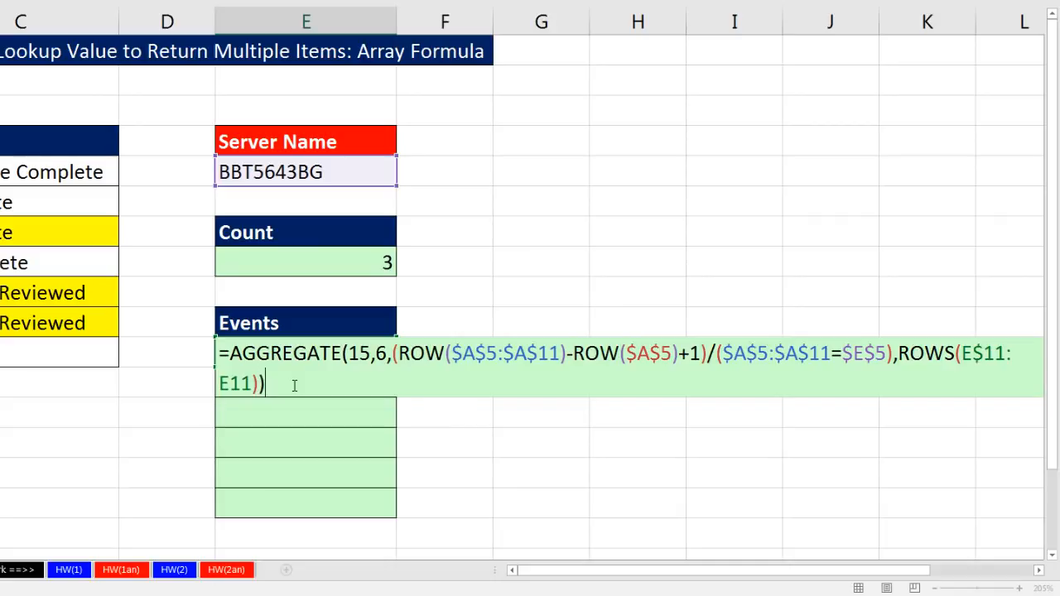
key(ctrl+Return)
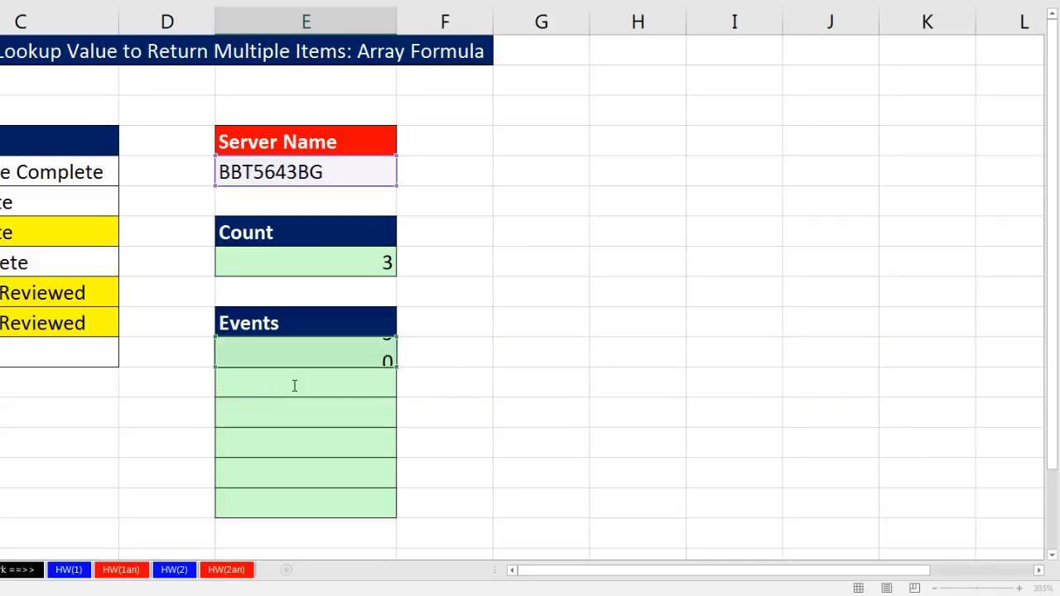
drag(398, 369, 405, 527)
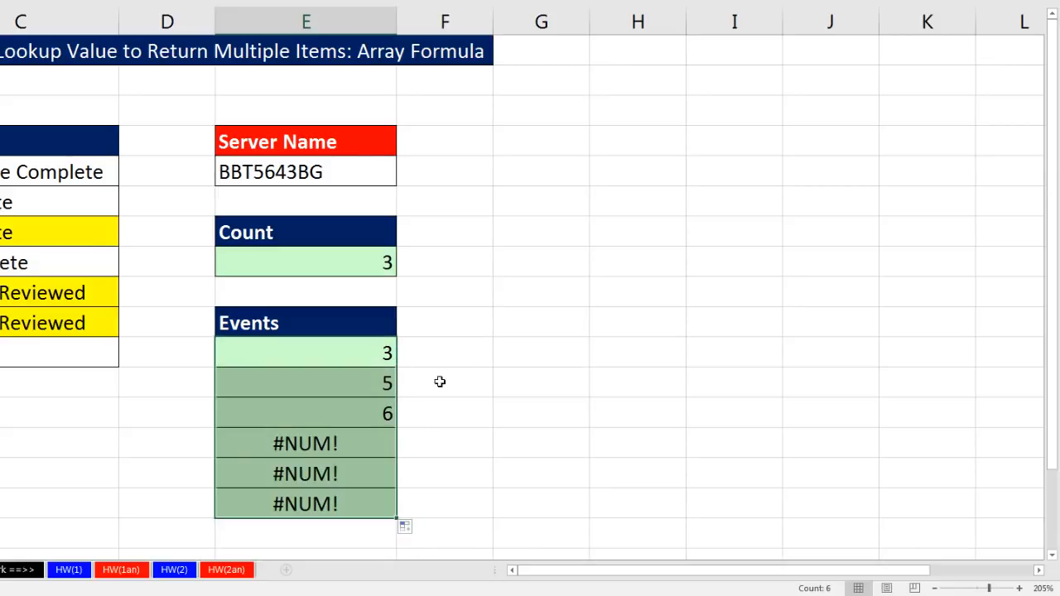
Insert INDEX before AGGREGATE in the E11 formula, with the absolute Event range $B$5:$B$11 as its array and AGGREGATE as row_num.
double_click(368, 354)
click(234, 362)
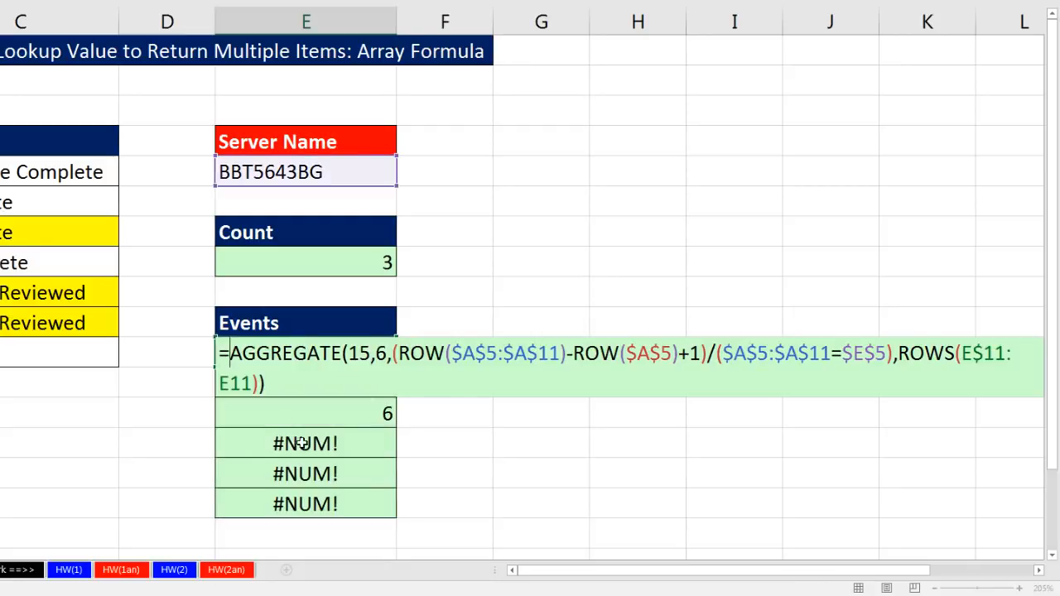
text(ind)
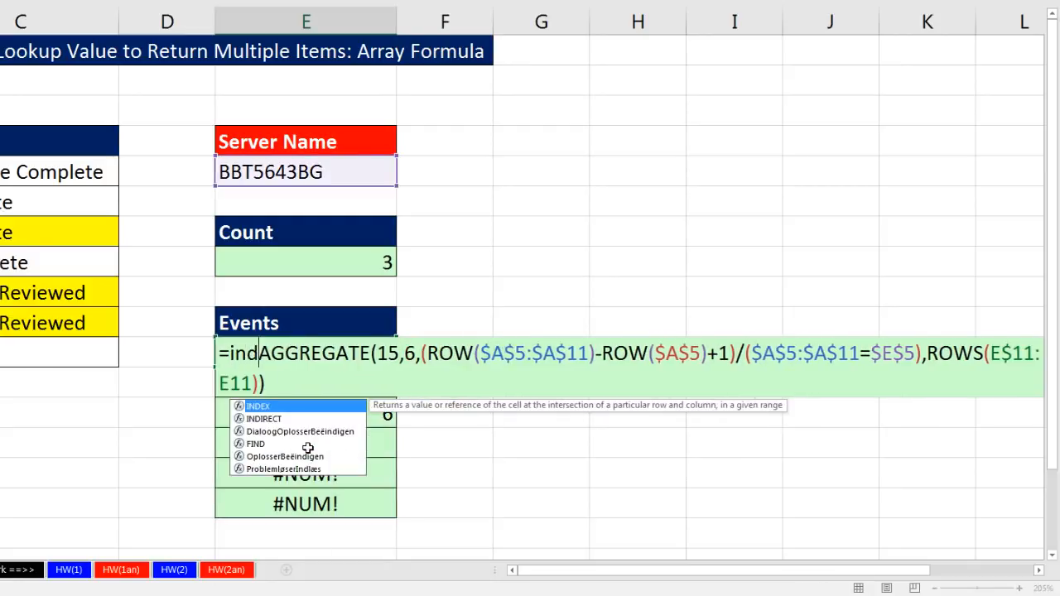
key(Tab)
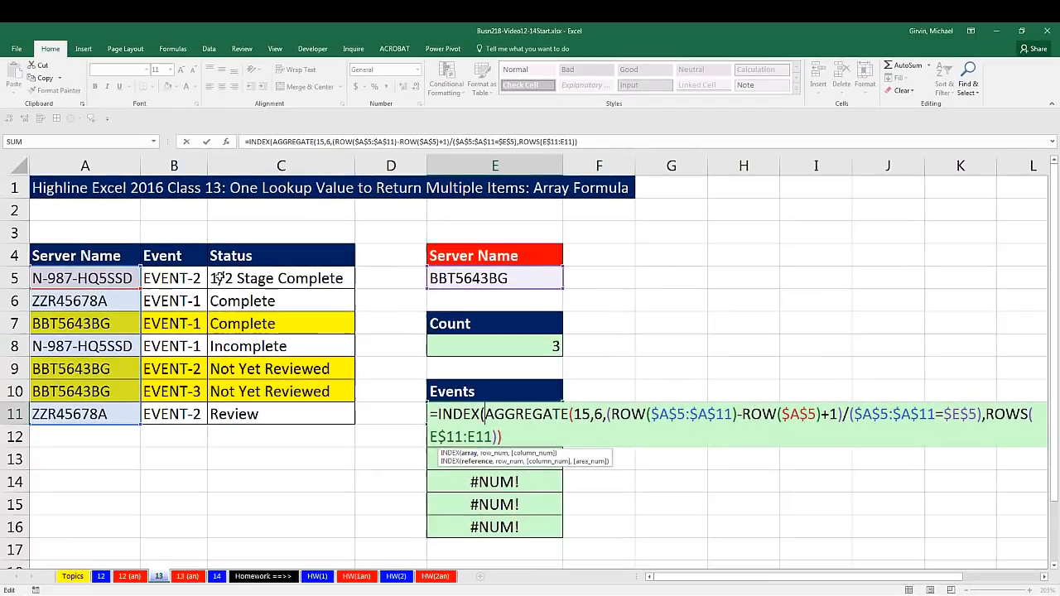
drag(189, 281, 198, 418)
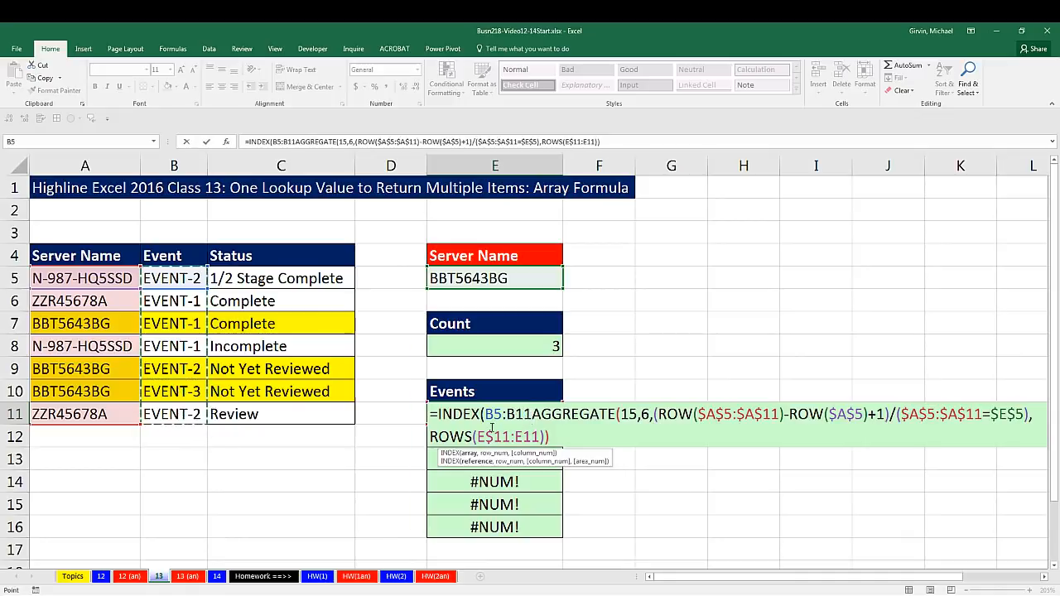
key(F4)
text(,)
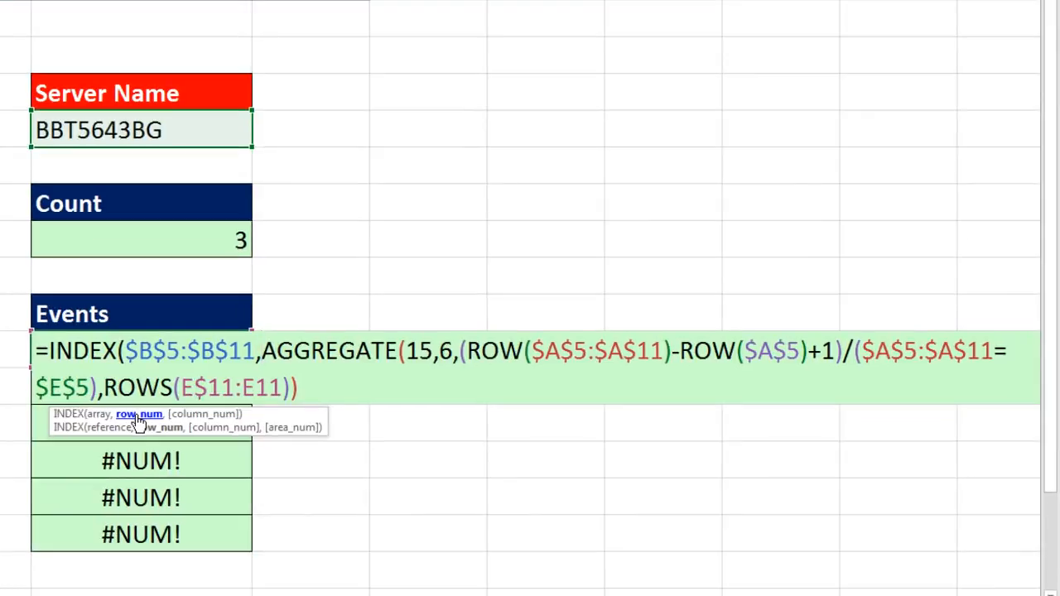
Close and enter the INDEX formula in E11, and copy it down through E16.
click(493, 453)
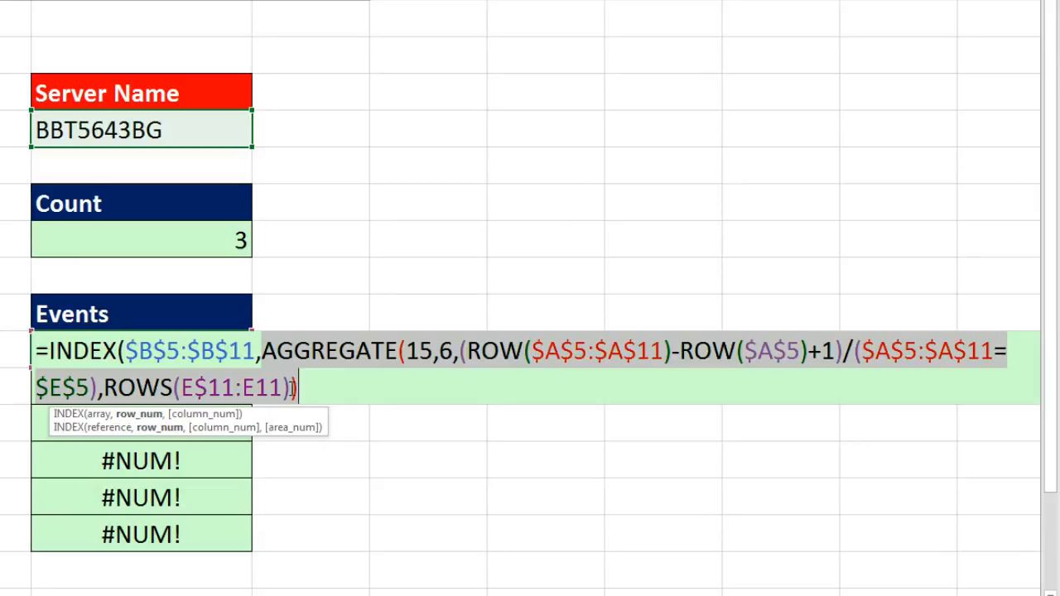
click(310, 391)
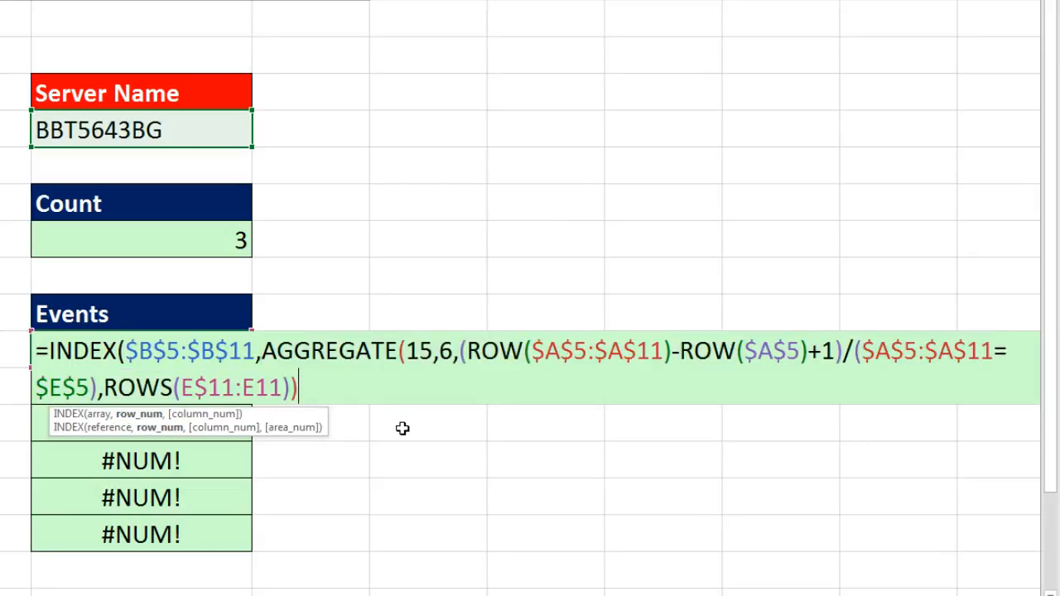
key(ctrl+Return)
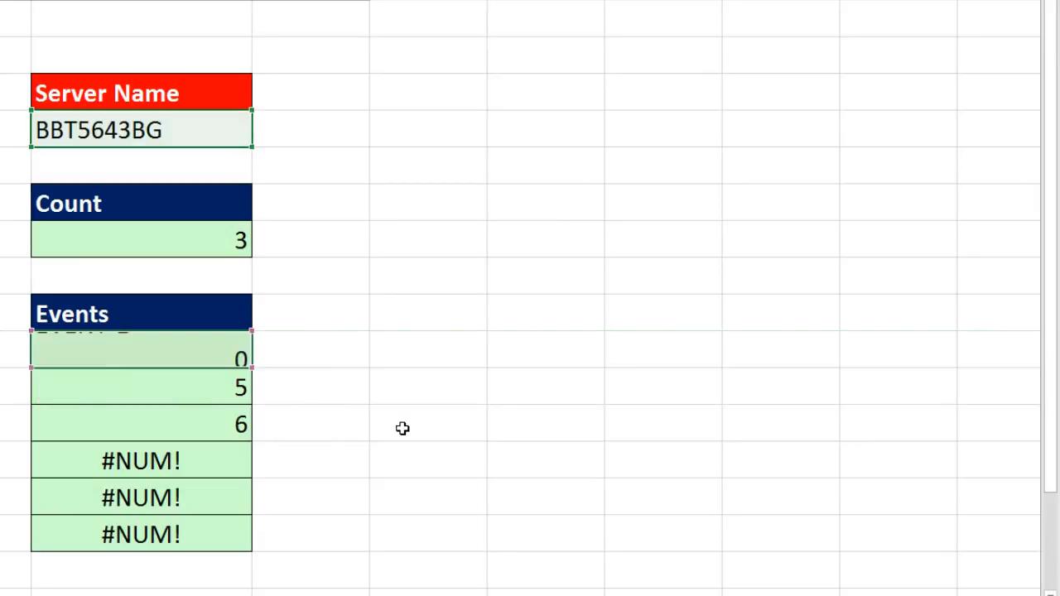
drag(253, 368, 244, 548)
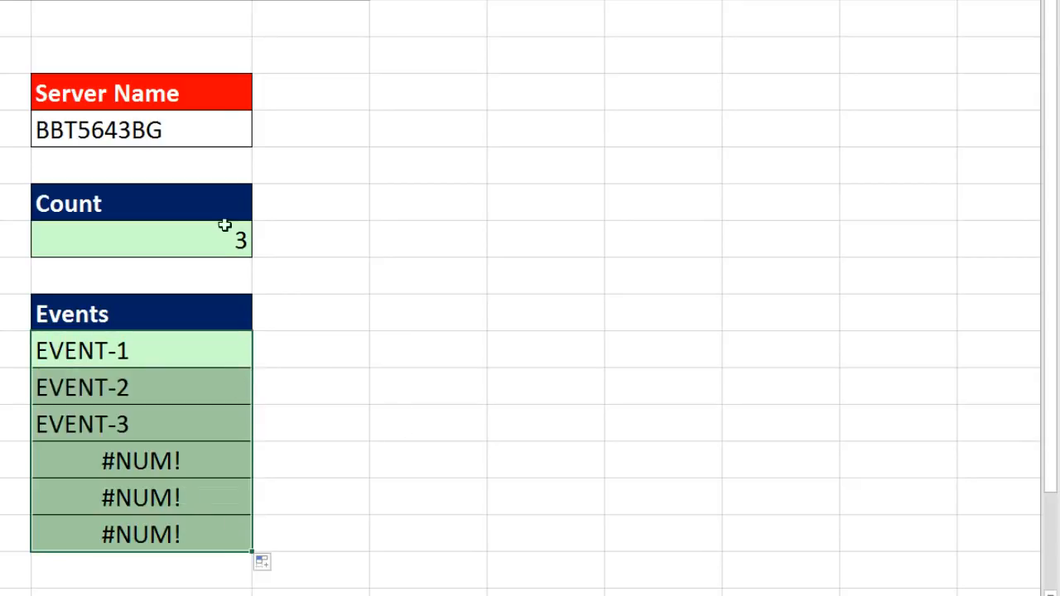
Test the Events formulas by choosing ZZR45678A, N-987-HQ5SSD and BBT5643BG in turn as the server name in E5.
click(224, 124)
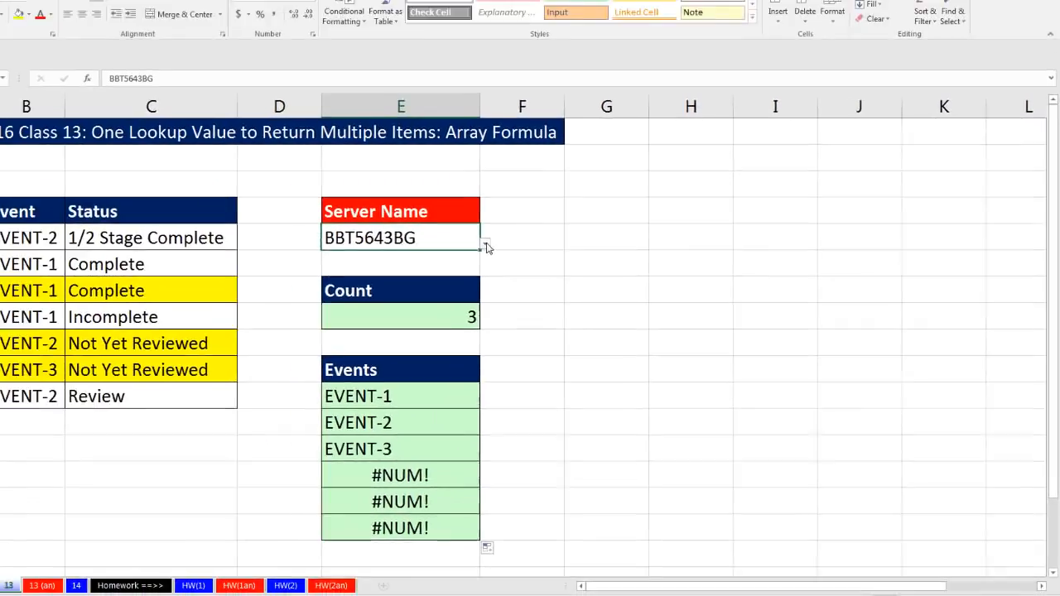
click(261, 139)
click(515, 298)
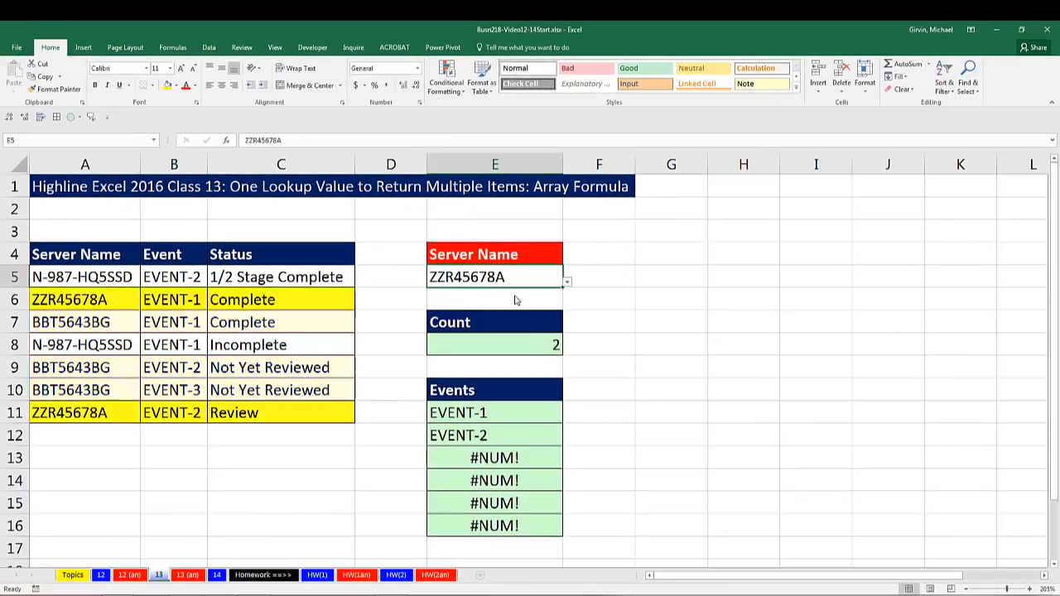
click(568, 284)
click(463, 325)
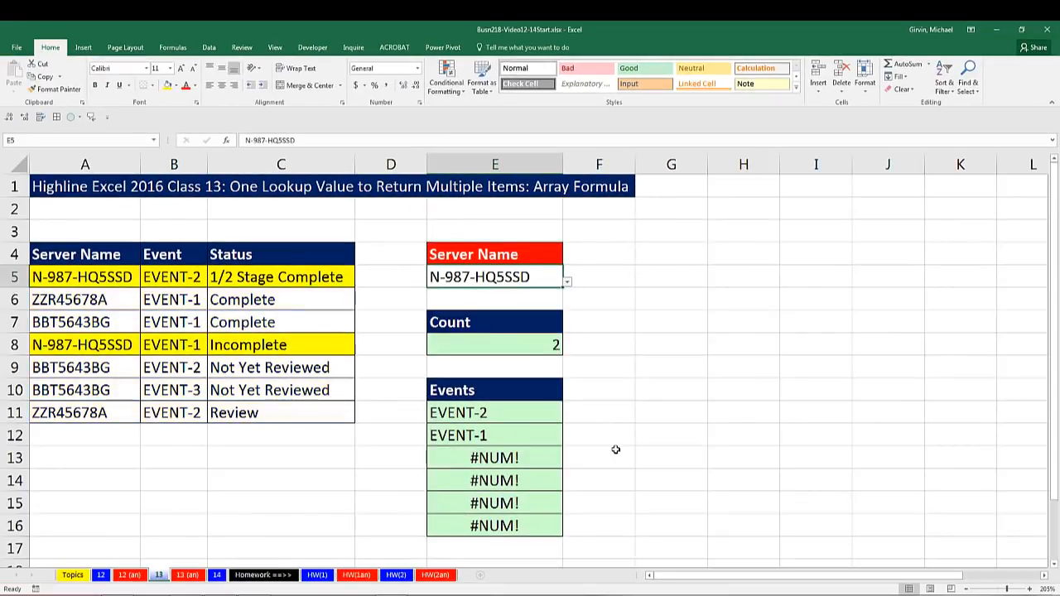
click(566, 284)
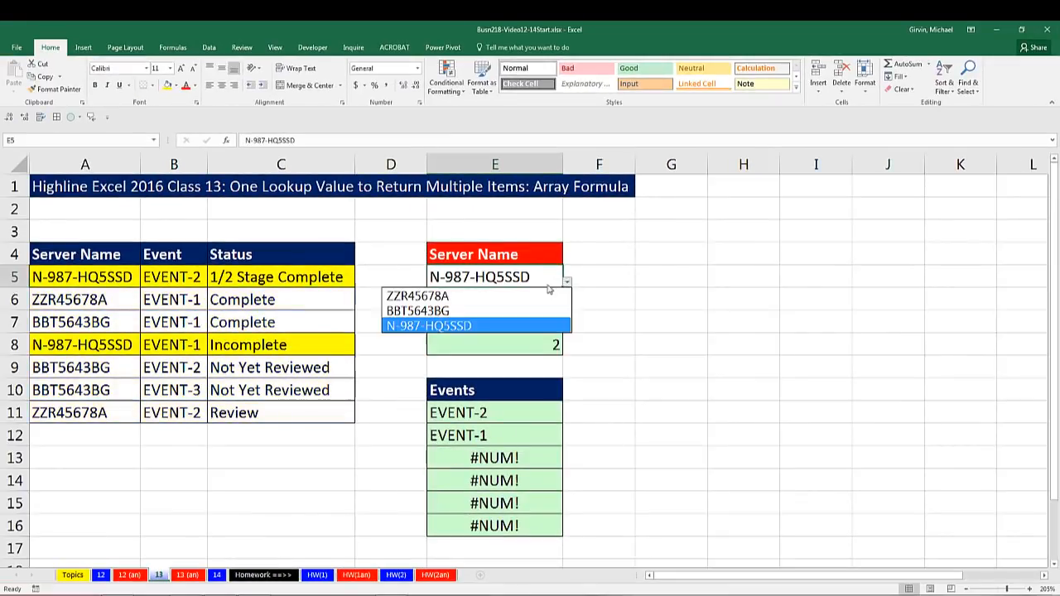
click(484, 310)
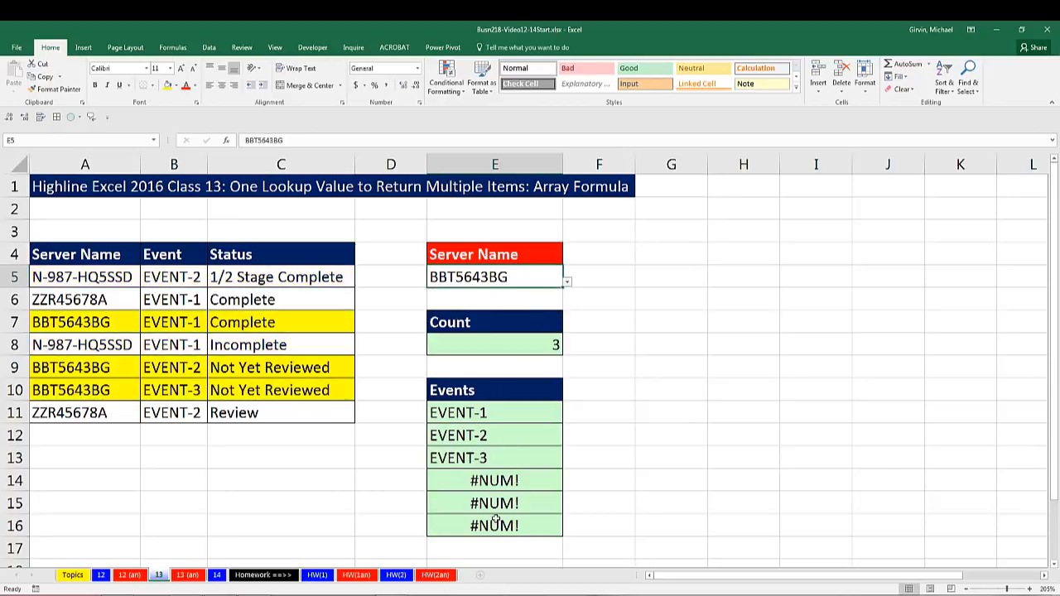
Examine the results in E11:E13 and the surplus rows E14:E16, and choose ZZR45678A as the server name in E5.
click(499, 410)
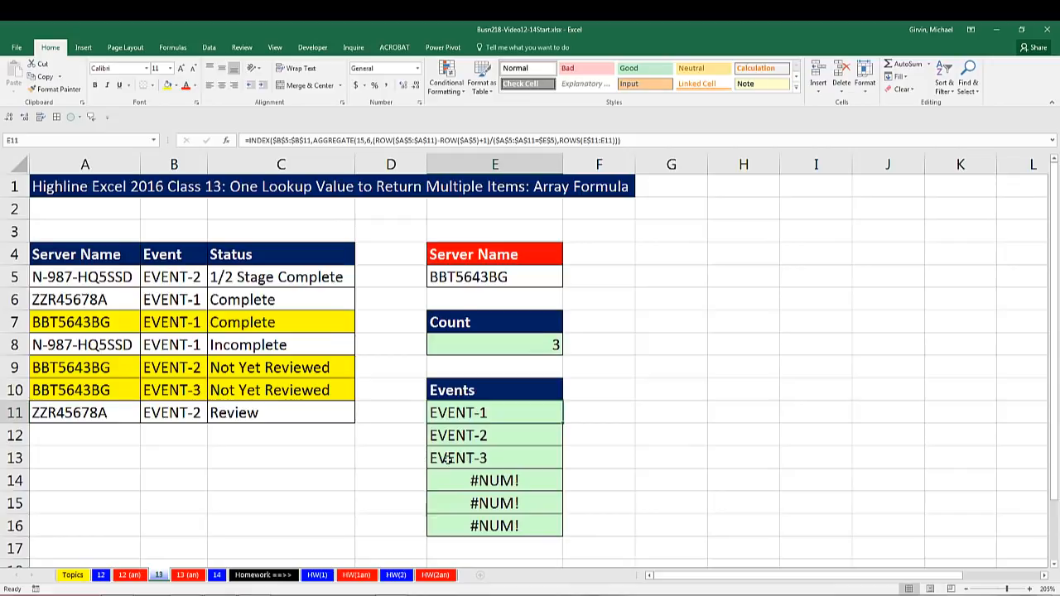
drag(449, 473, 455, 525)
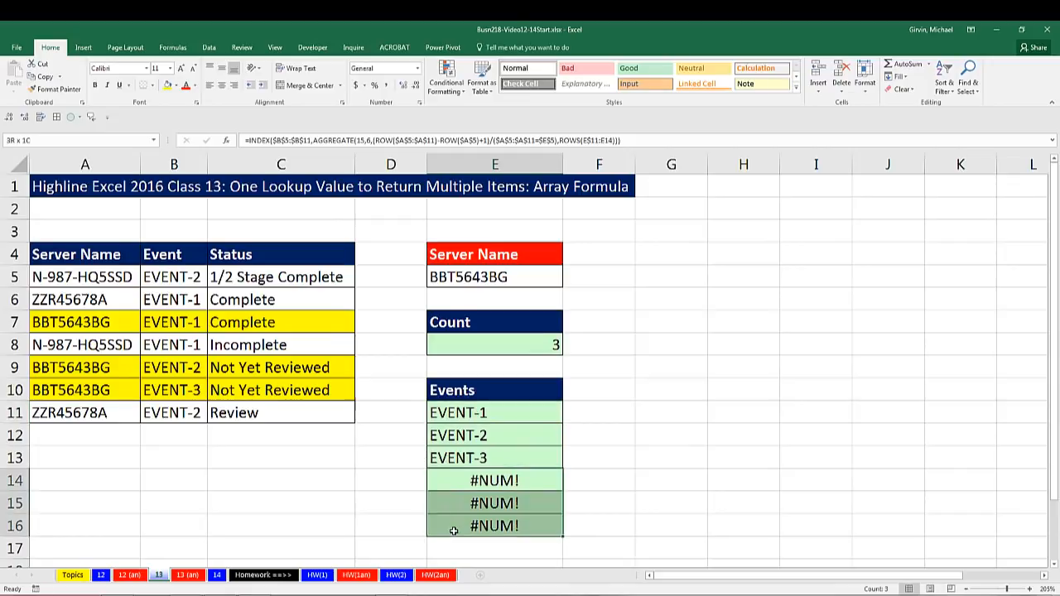
drag(458, 411, 460, 458)
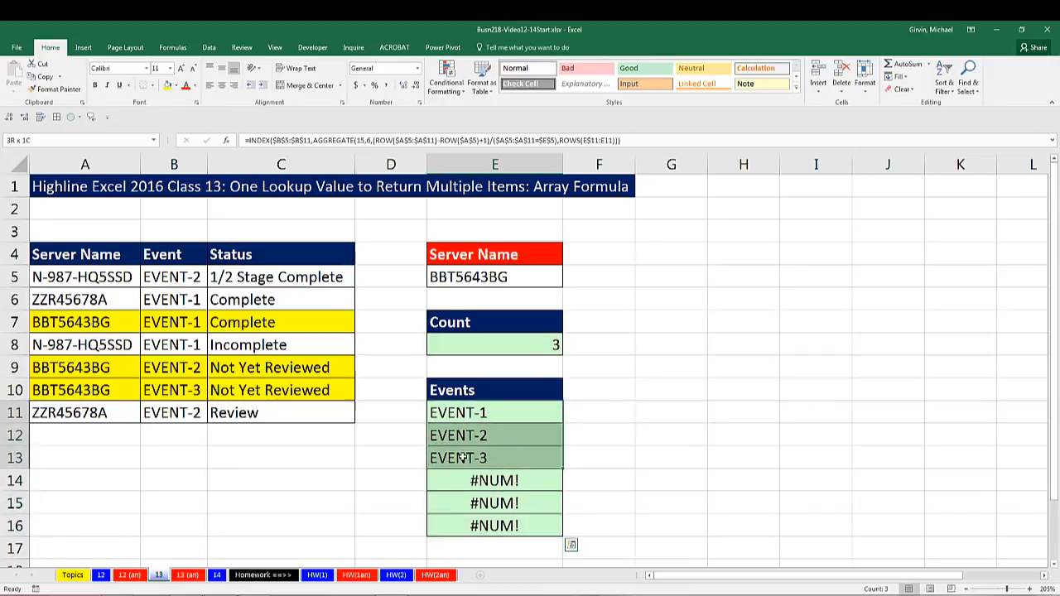
click(555, 278)
click(567, 281)
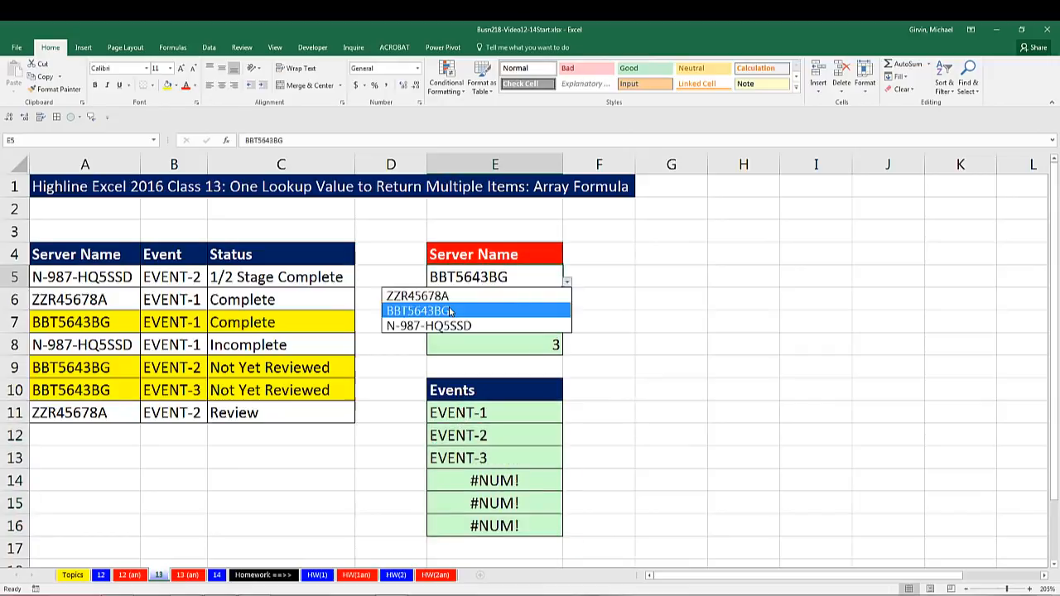
click(450, 307)
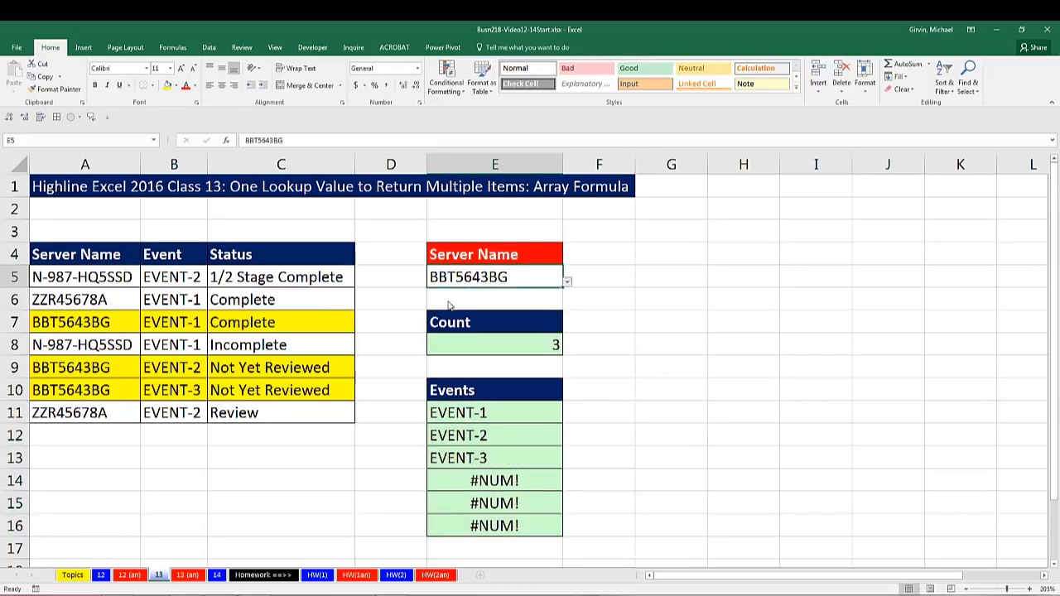
drag(458, 411, 455, 526)
Insert IF before INDEX in the E11 formula, and copy ROWS(E$11:E11) from the AGGREGATE k argument into its logical test.
double_click(460, 414)
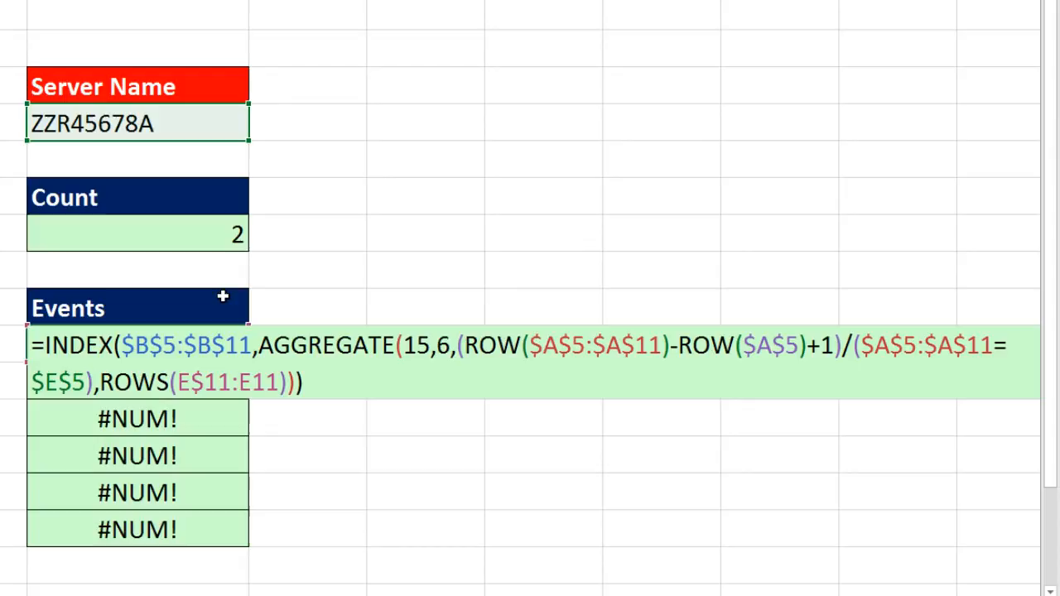
text(IF()
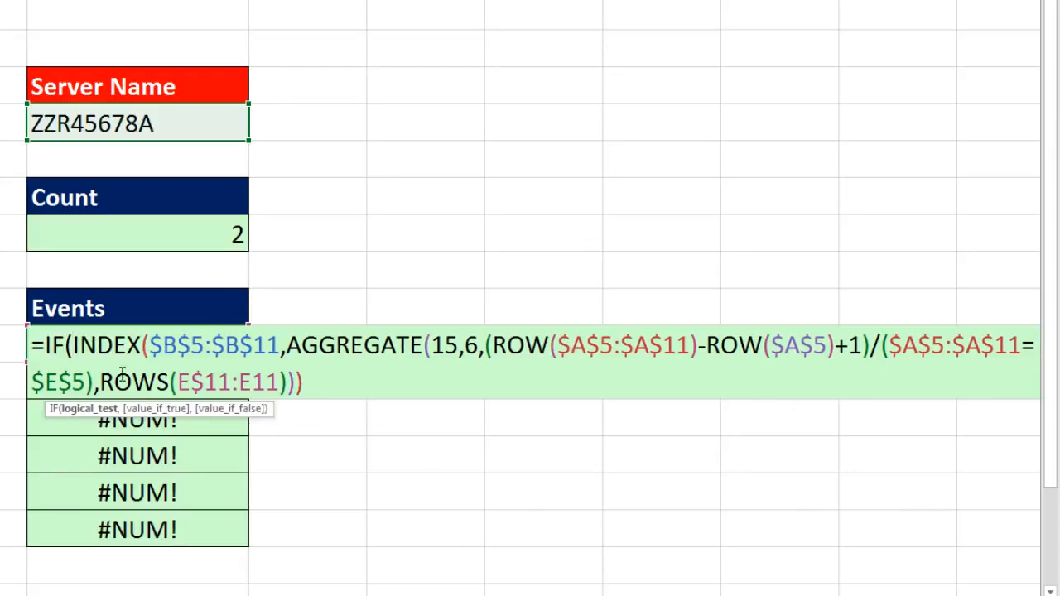
click(116, 381)
drag(527, 406, 253, 418)
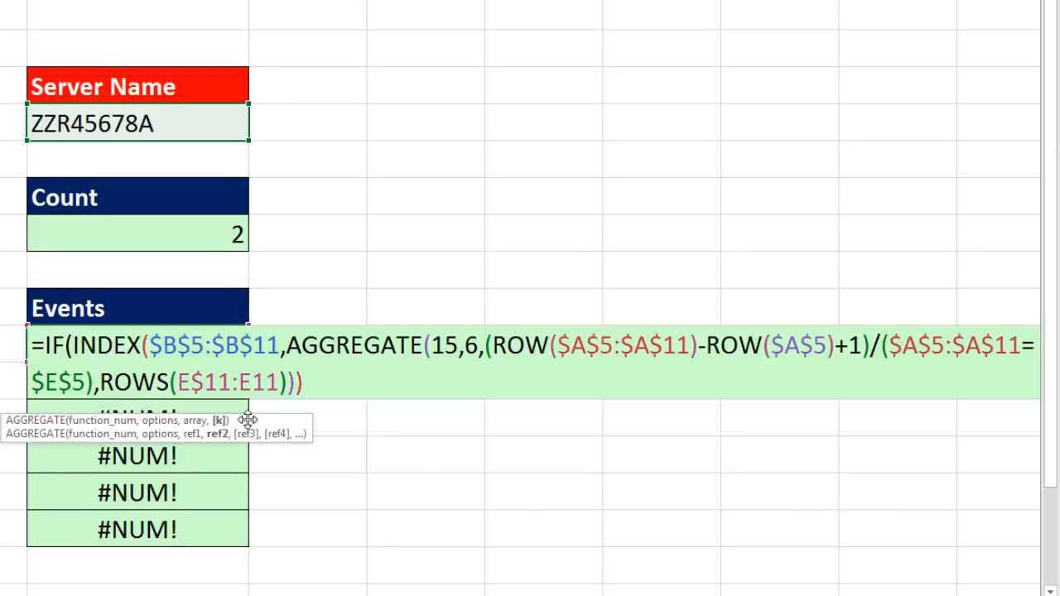
click(220, 422)
key(ctrl+c)
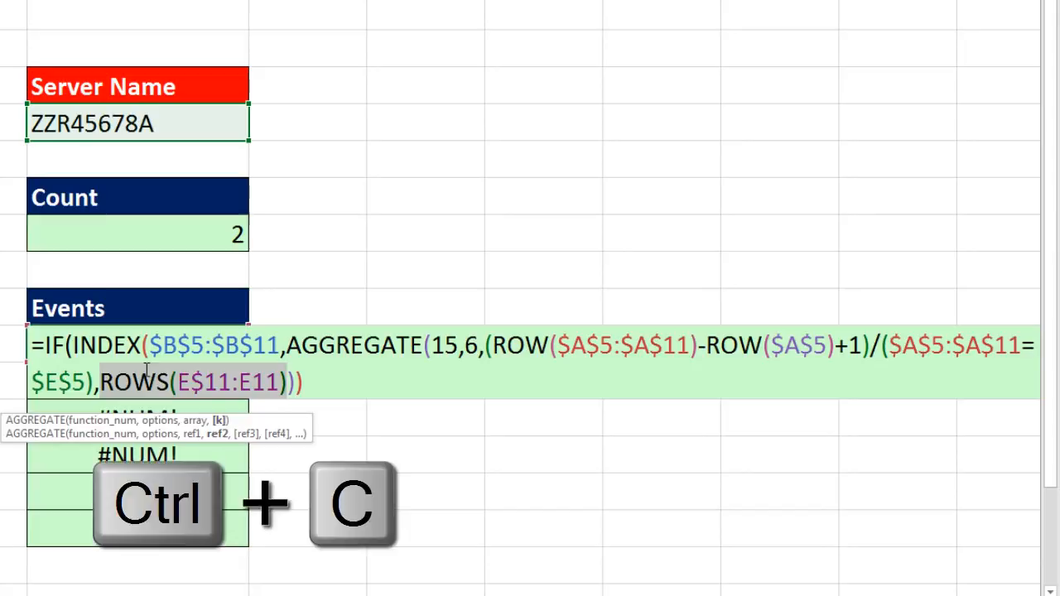
click(73, 344)
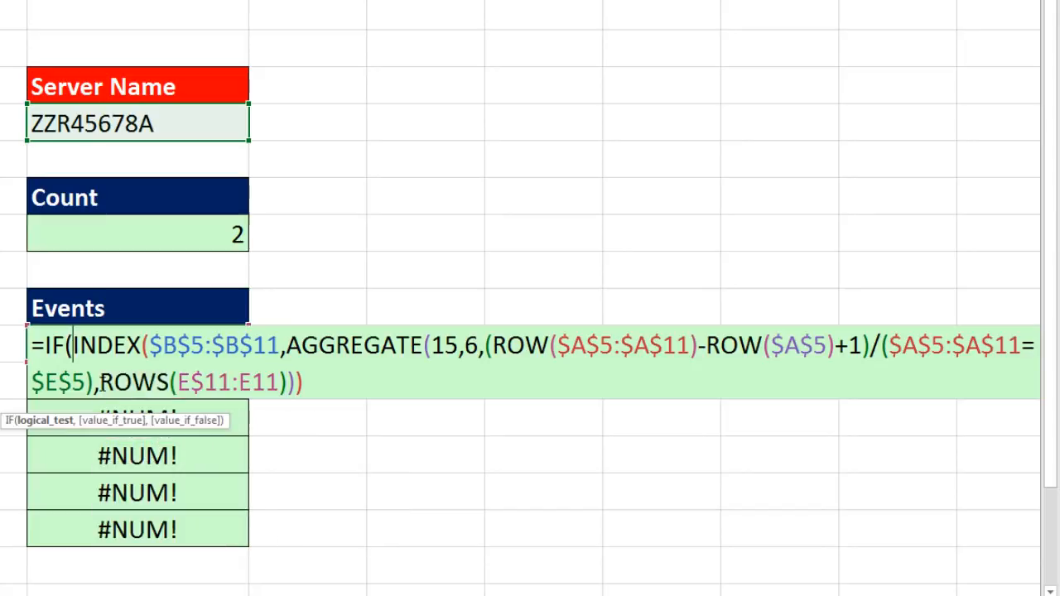
click(40, 424)
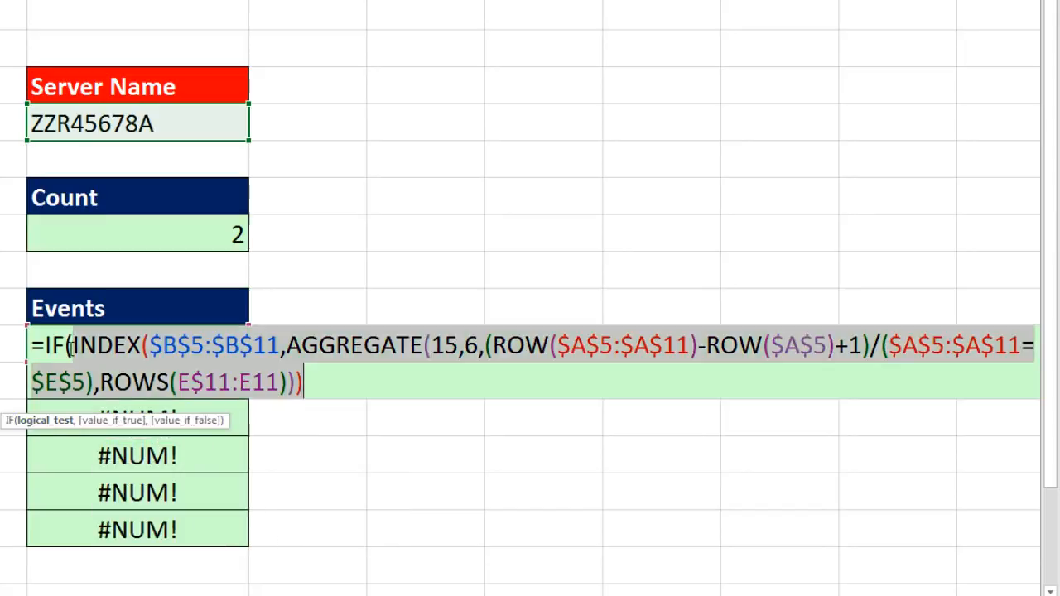
click(71, 345)
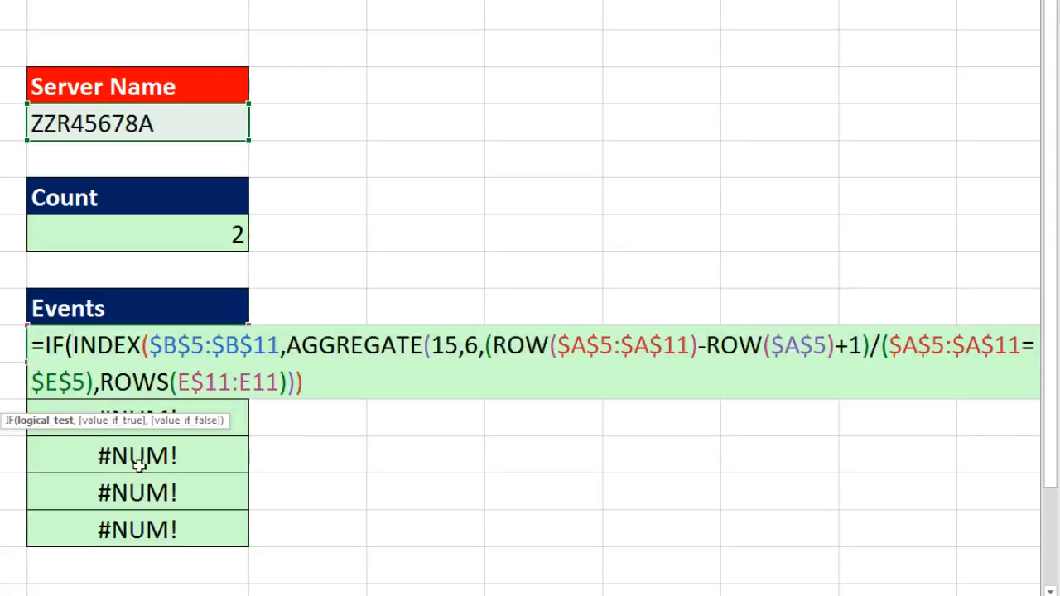
key(ctrl+v)
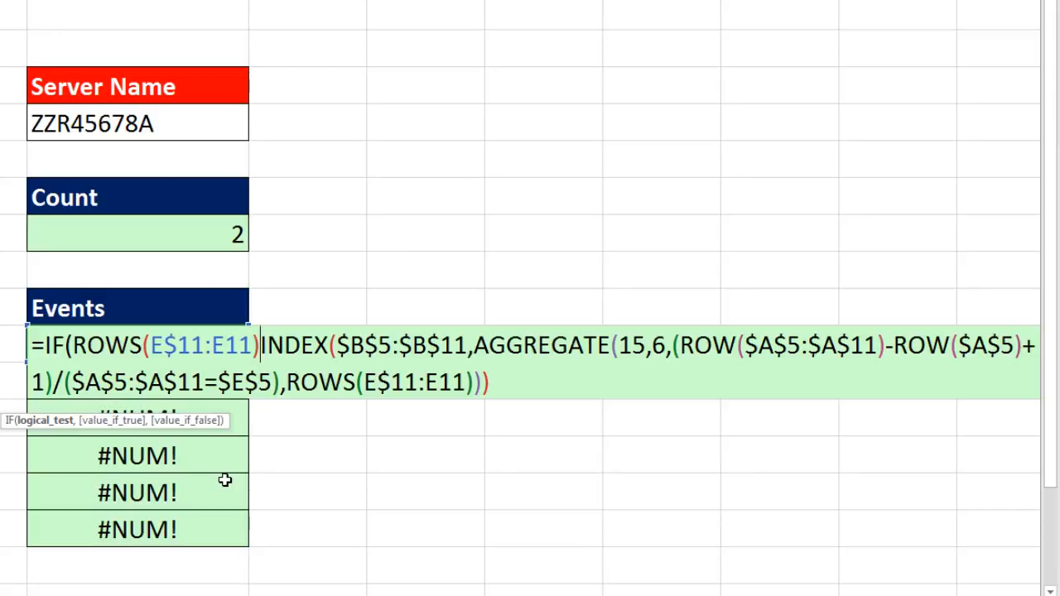
Complete the IF logical test in E11 with >$E$8, and set "" as value_if_true with INDEX as value_if_false.
text(>)
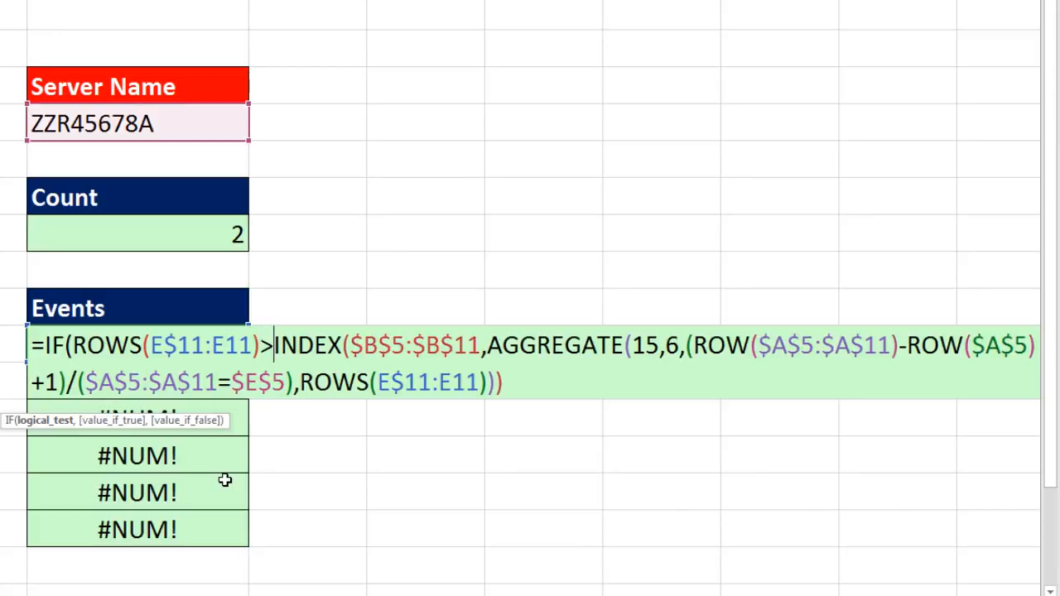
click(218, 240)
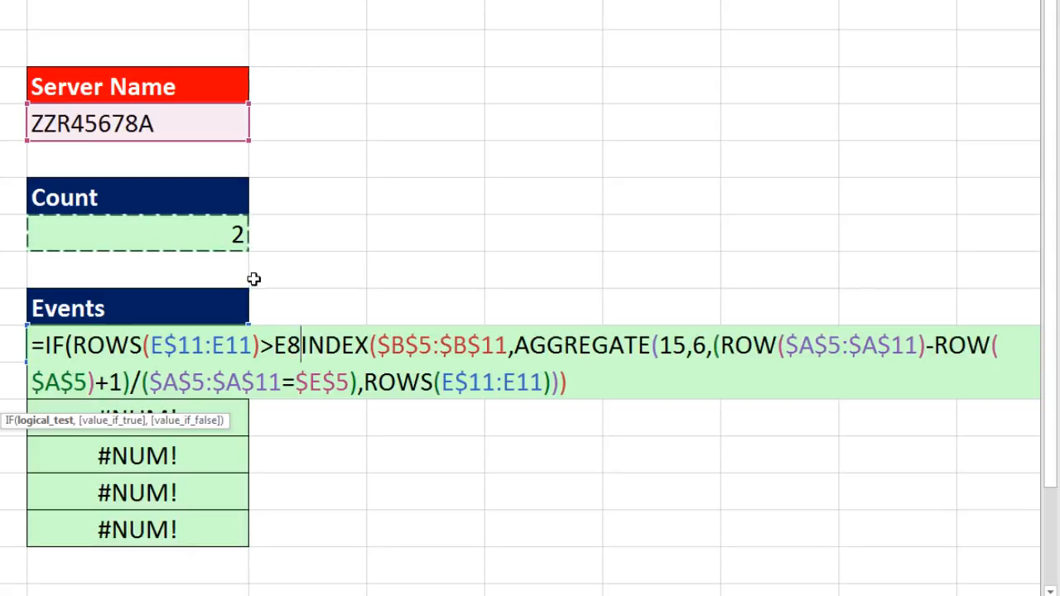
key(F4)
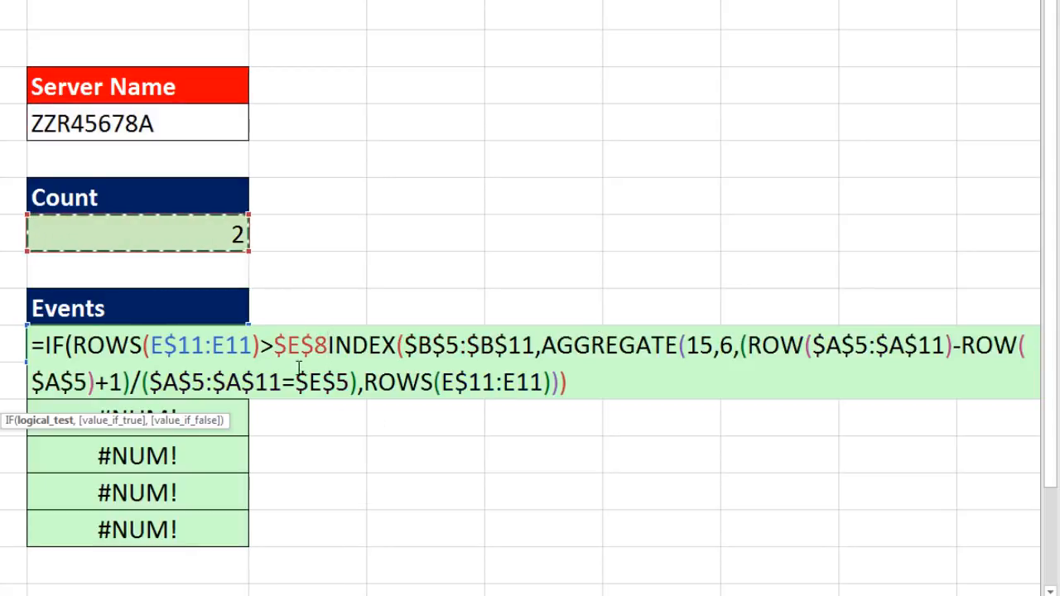
text(,)
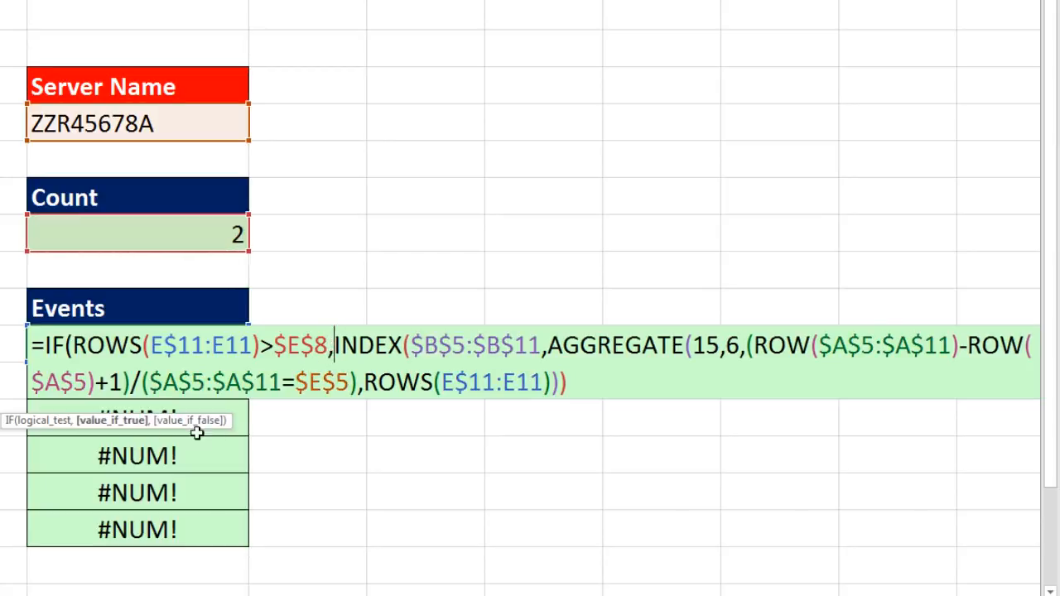
drag(166, 419, 349, 419)
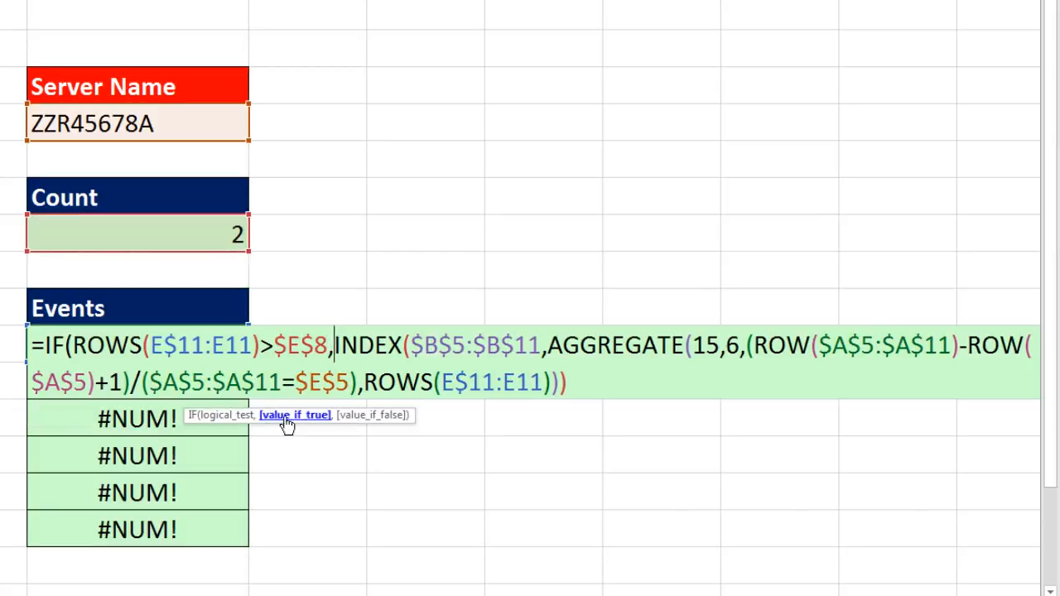
text("")
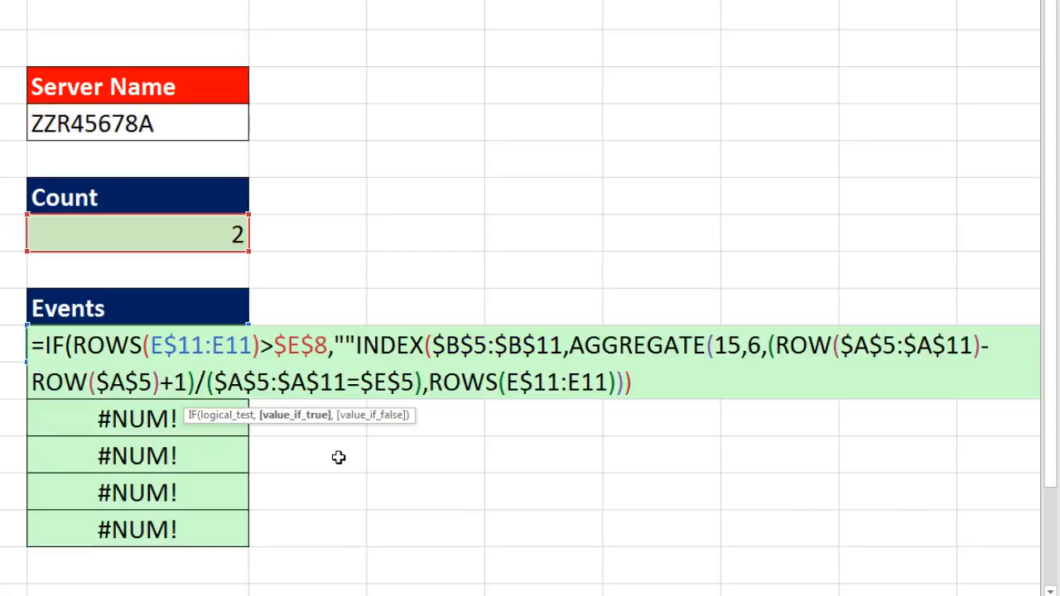
text(,)
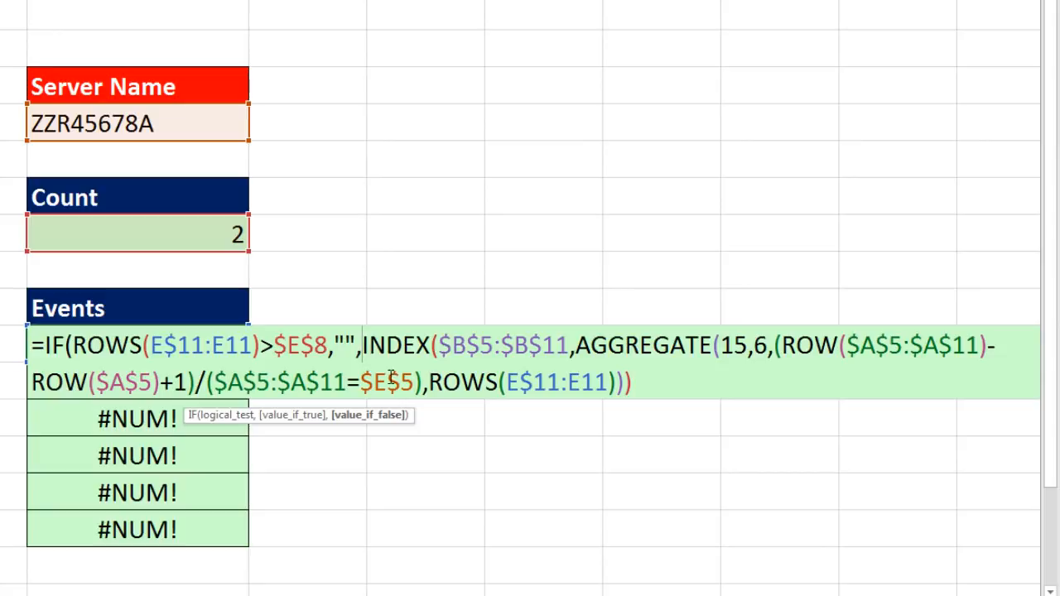
Review the IF arguments in E11, close and enter the formula, and copy it down through E16.
click(373, 415)
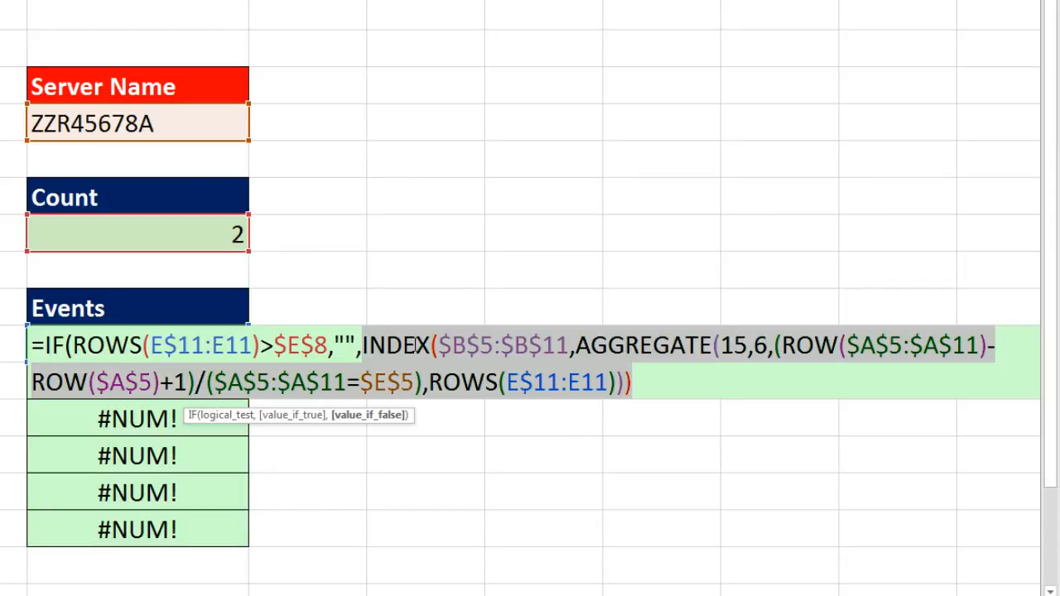
double_click(345, 344)
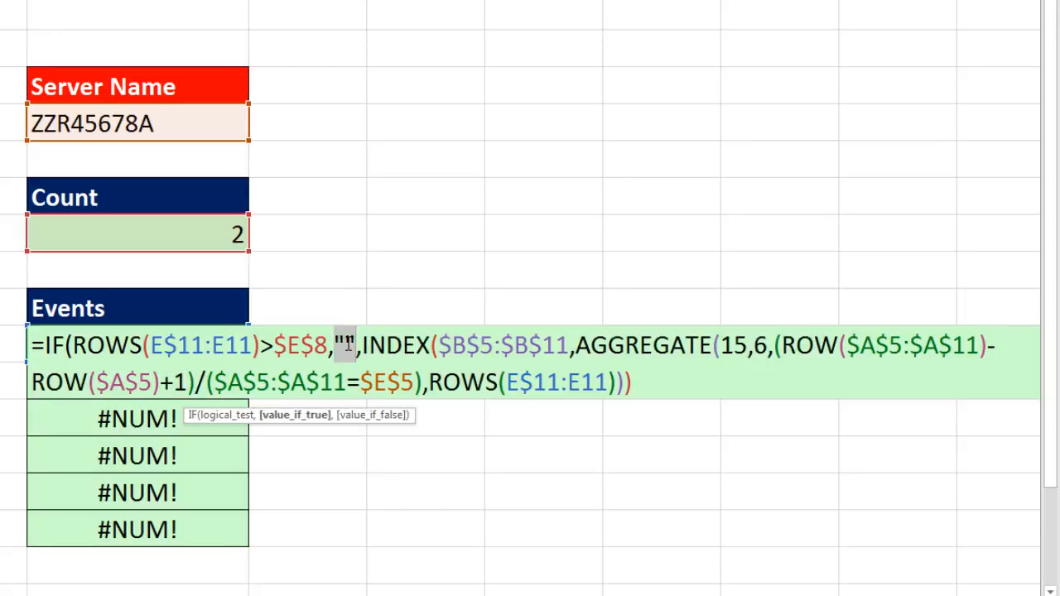
click(638, 382)
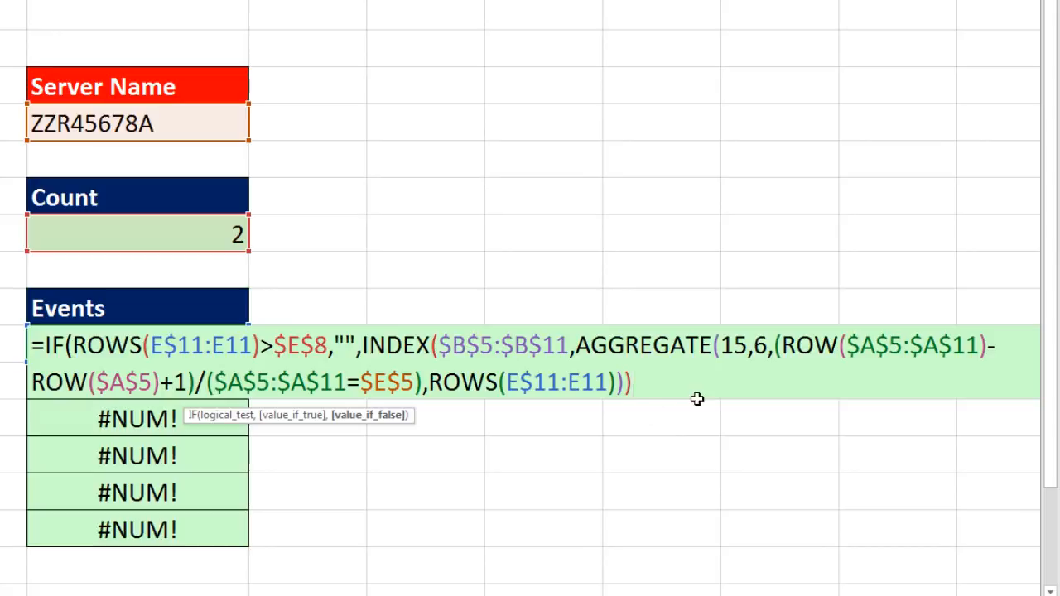
text())
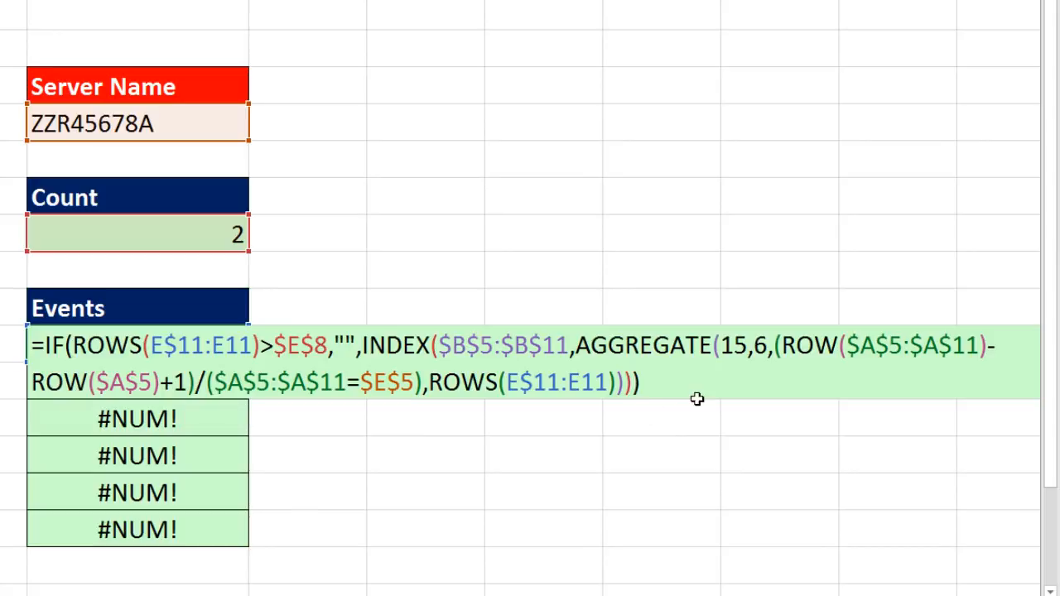
key(ctrl+Return)
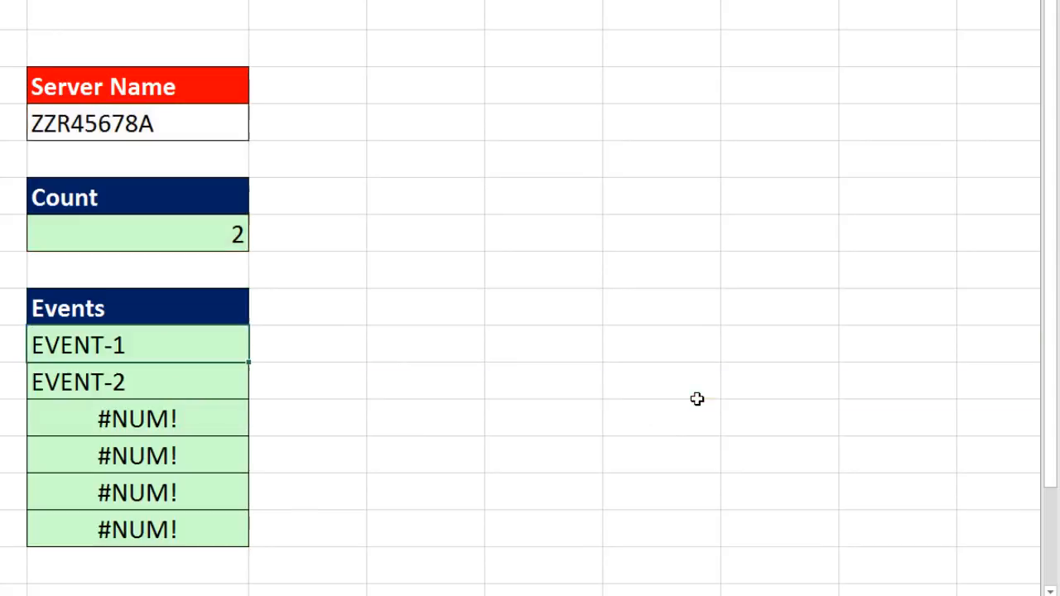
double_click(248, 362)
click(240, 232)
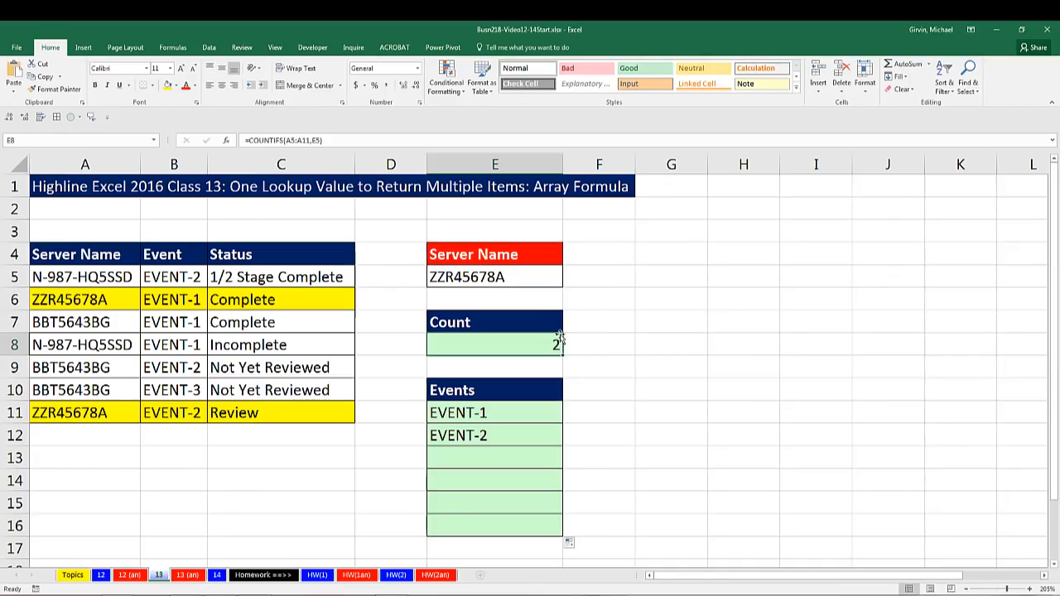
Test the event list by choosing BBT5643BG and then N-987-HQ5SSD as the server name in E5.
click(542, 280)
click(567, 282)
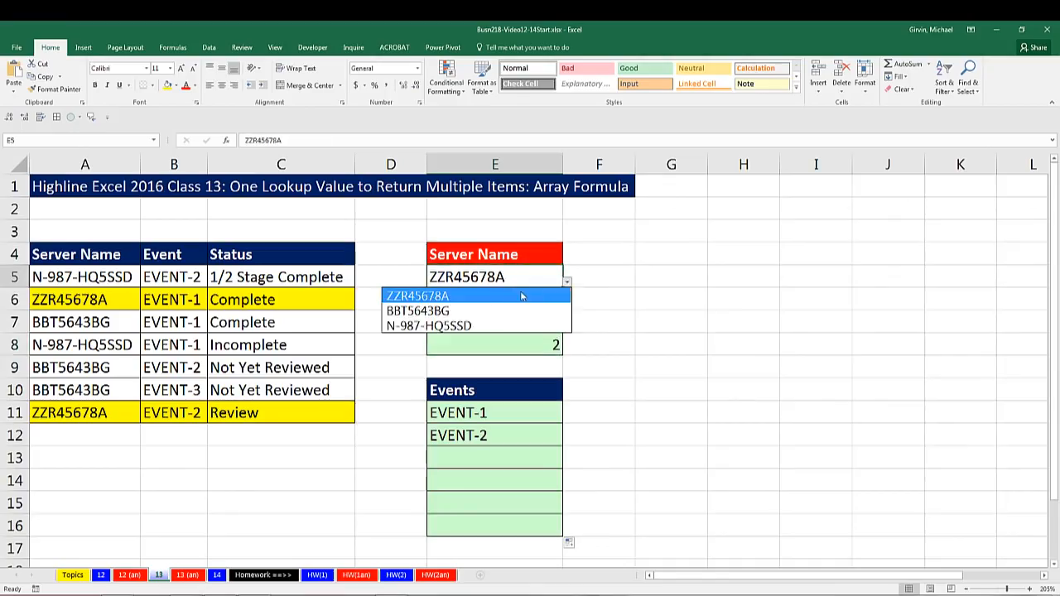
click(490, 311)
click(568, 282)
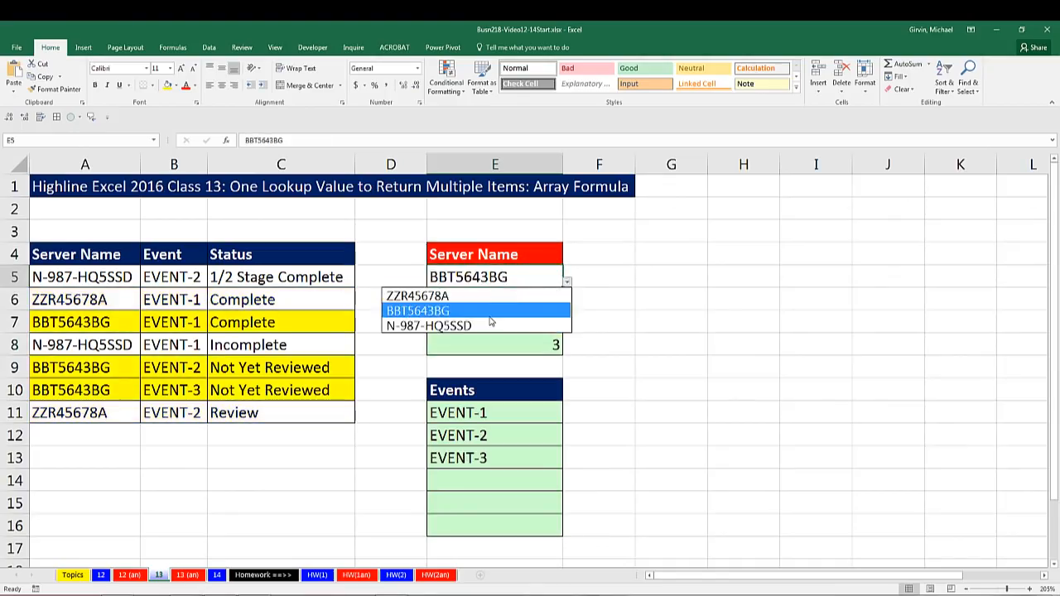
click(489, 323)
Examine the finished formula in E11 and its cell references, check the server name in E5, and reopen the E11 formula.
click(489, 414)
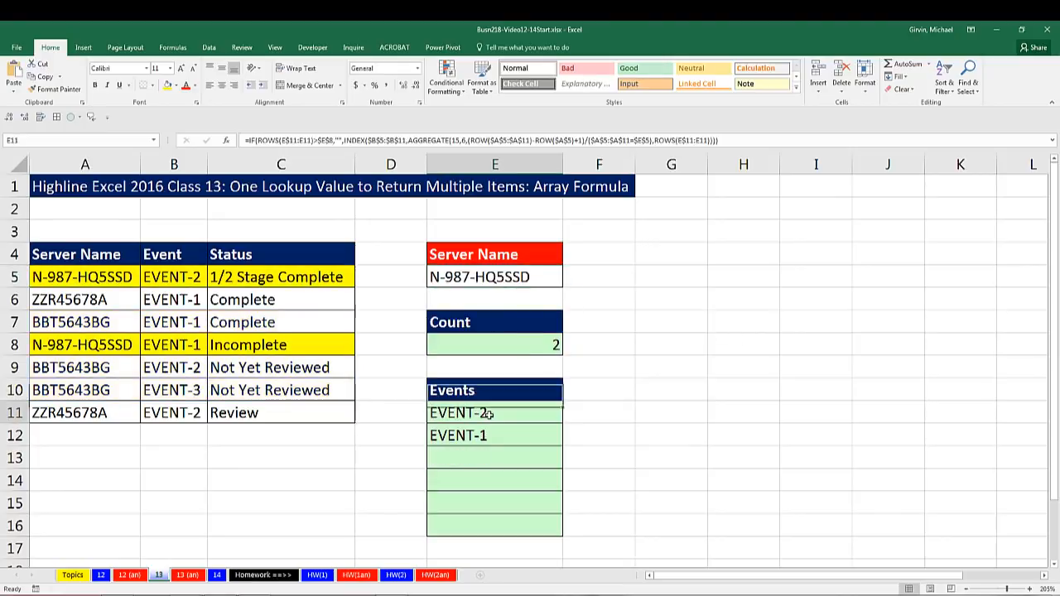
key(F2)
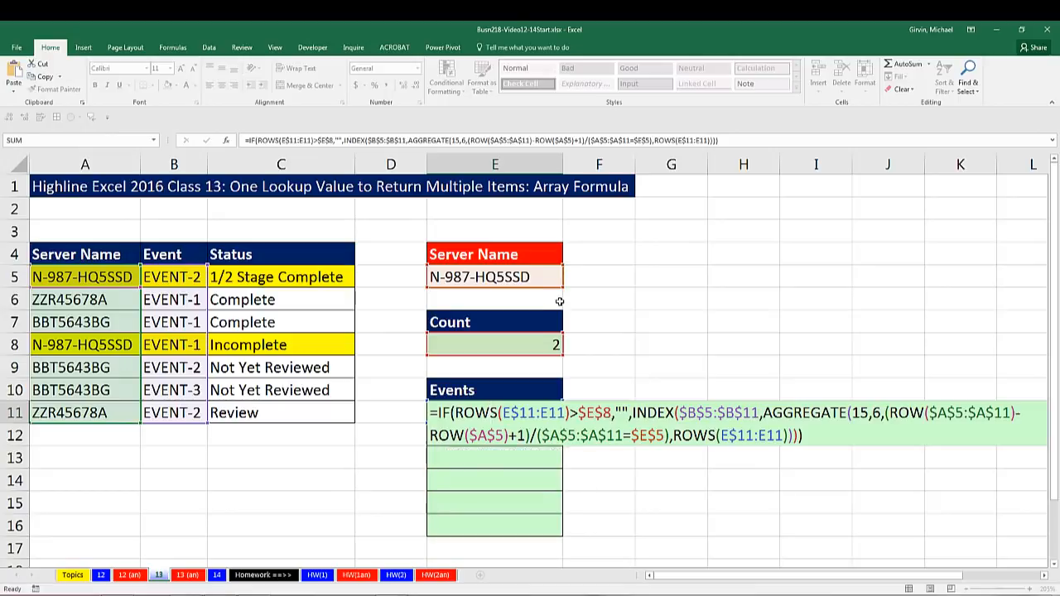
key(ctrl+Return)
click(512, 277)
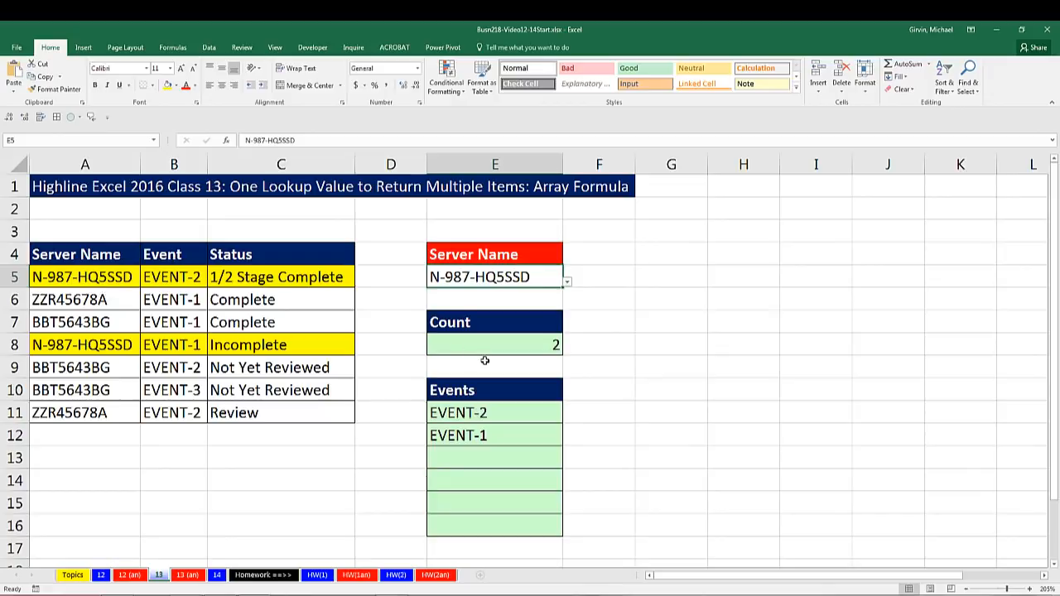
double_click(489, 414)
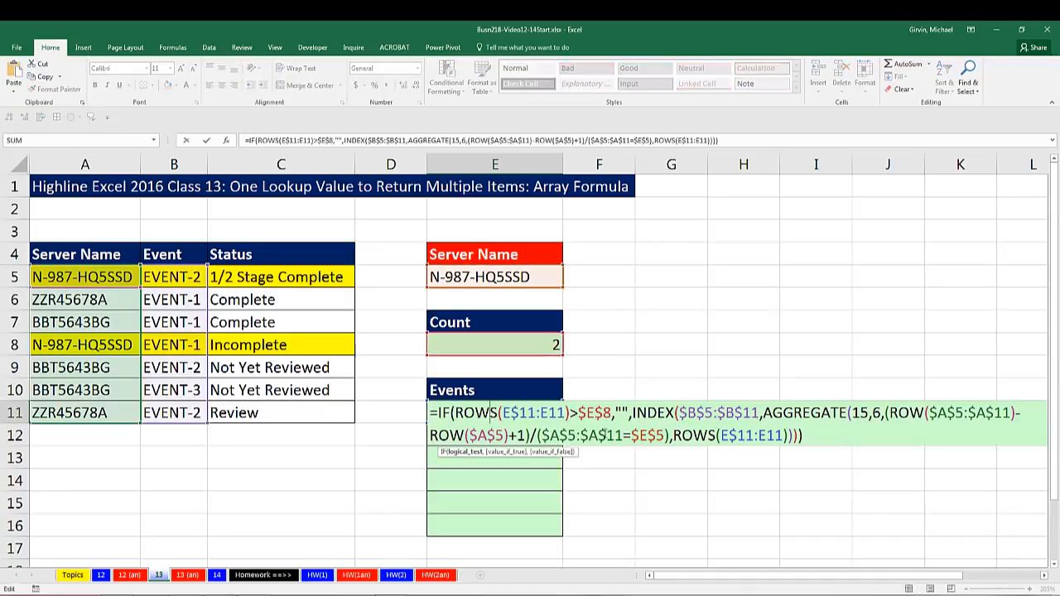